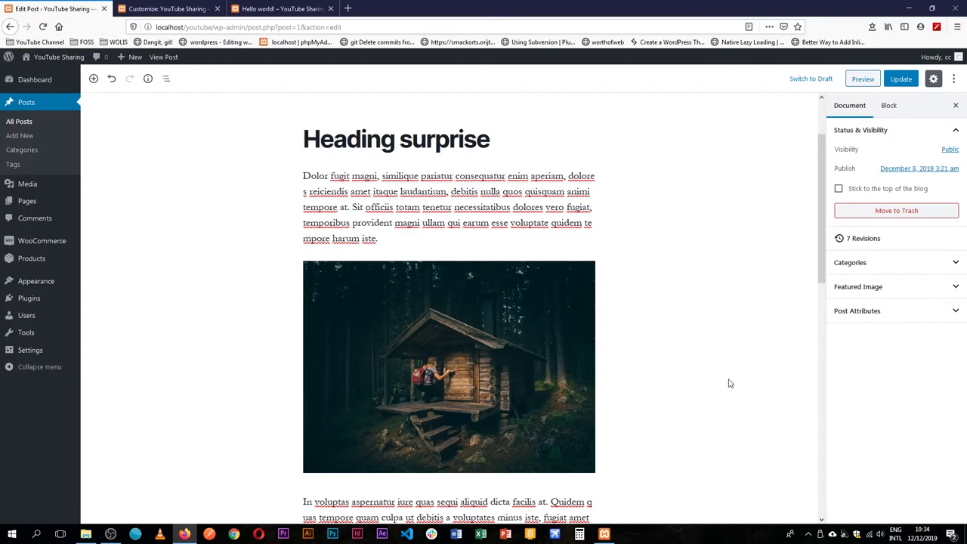
- Look at the block settings of the cabin image and of the flavour list, including the list's additional CSS class setting
{"action": "scroll", "coordinate": [727, 382], "scroll_direction": "up", "scroll_amount": 2}
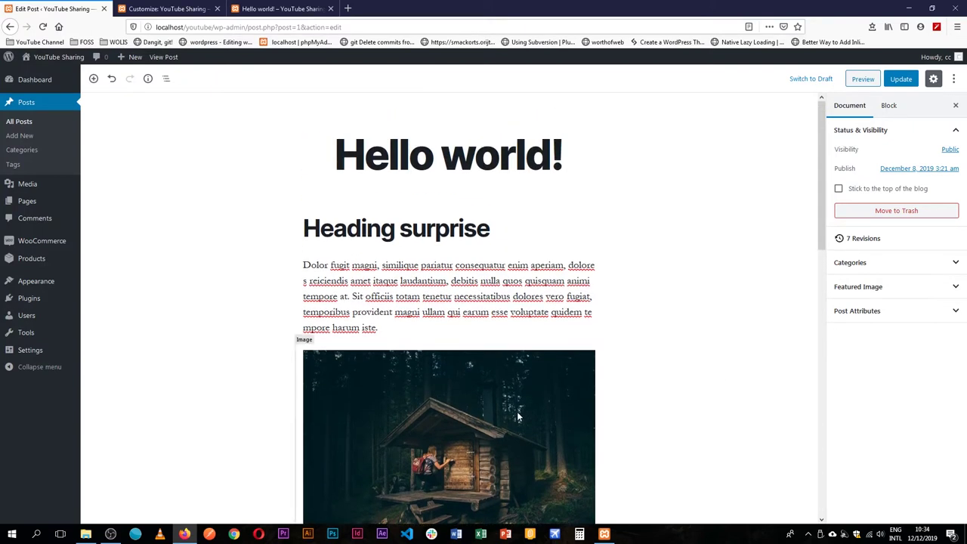
{"action": "left_click", "coordinate": [419, 394]}
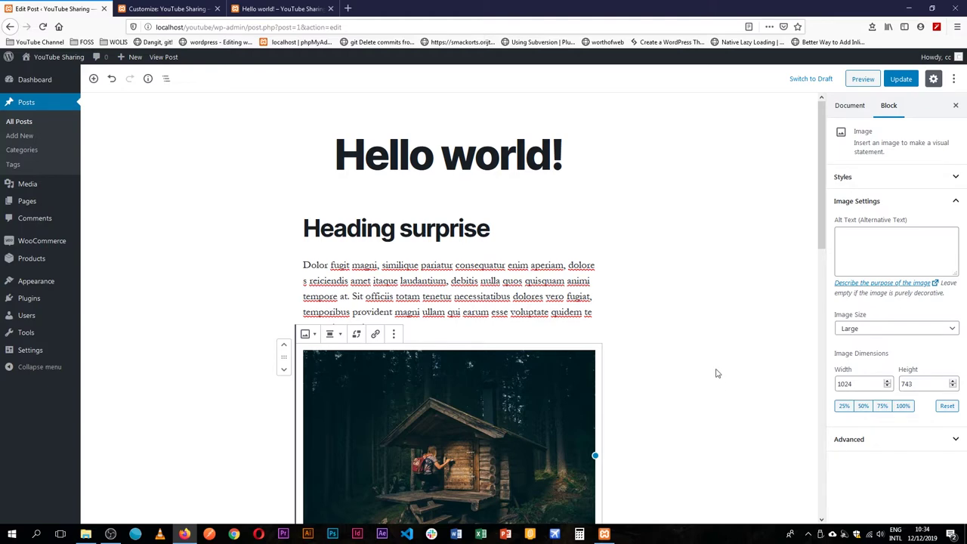
{"action": "scroll", "coordinate": [717, 373], "scroll_direction": "down", "scroll_amount": 10}
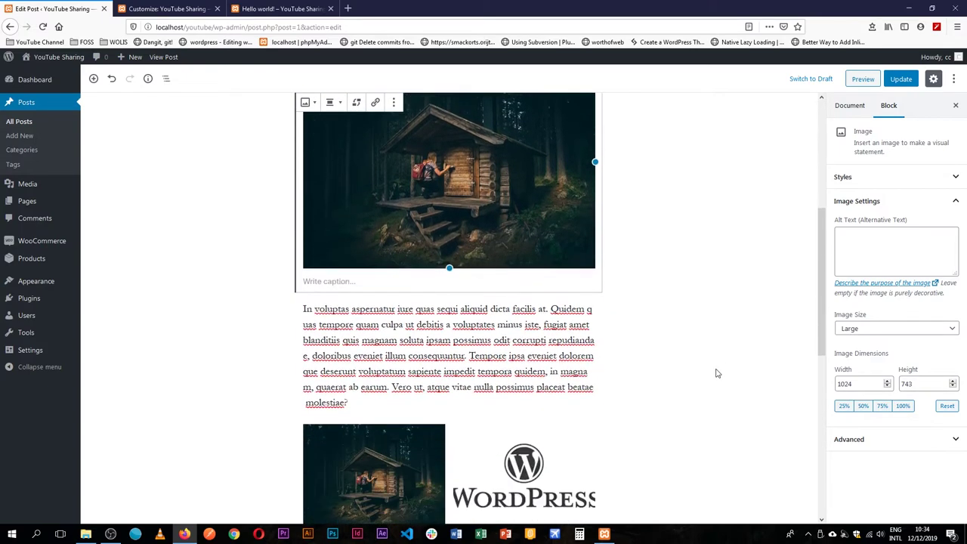
{"action": "scroll", "coordinate": [528, 317], "scroll_direction": "up", "scroll_amount": 2}
{"action": "left_click", "coordinate": [407, 285]}
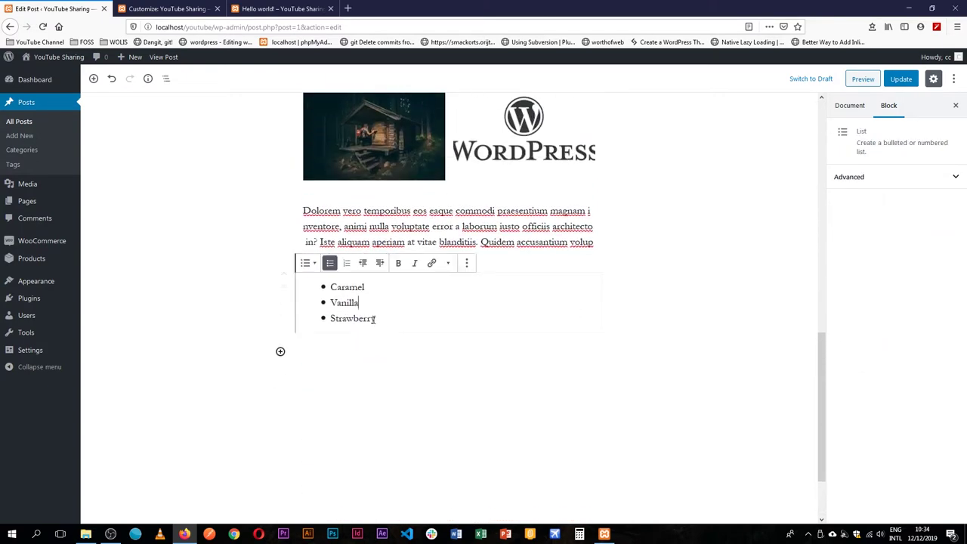
{"action": "left_click", "coordinate": [867, 181]}
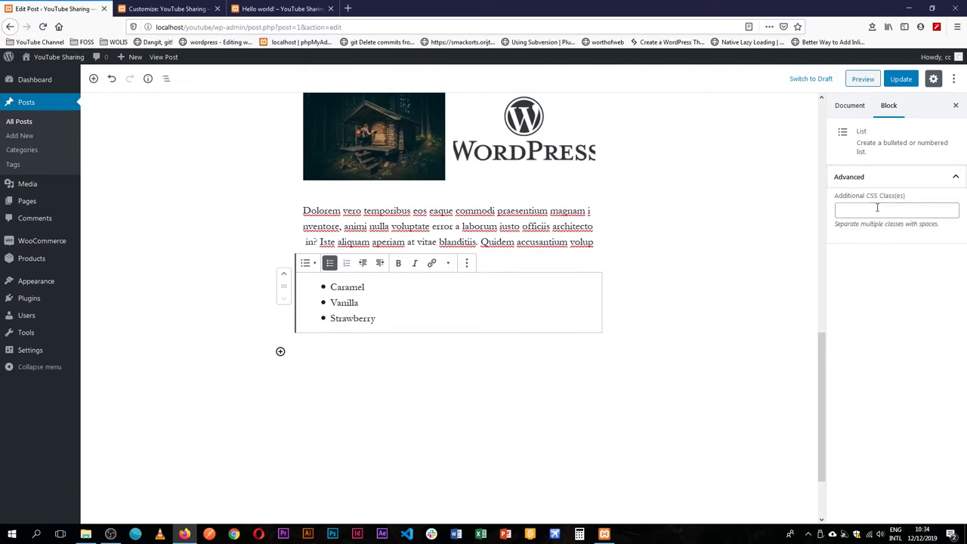
{"action": "left_click", "coordinate": [876, 209]}
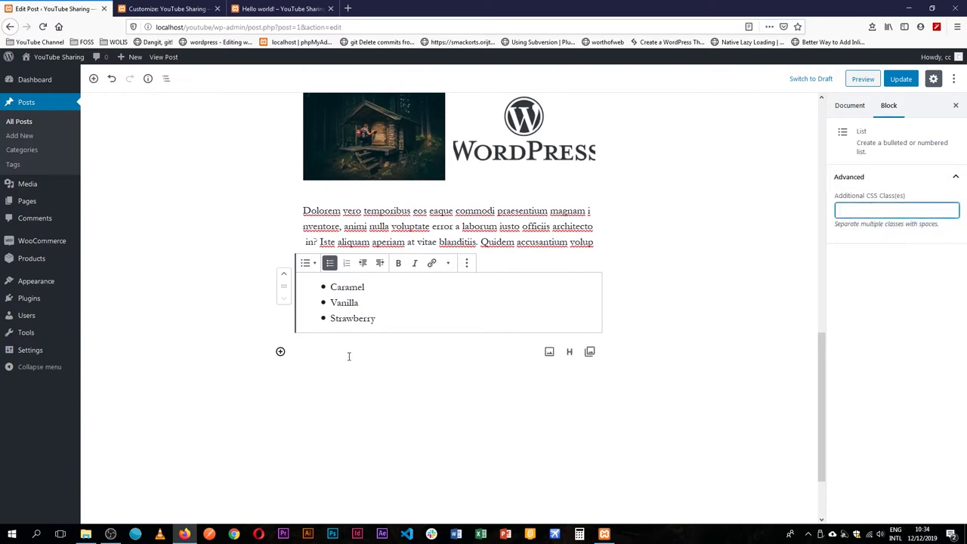
- Insert an Audio block below the flavour list and view its additional CSS class setting
{"action": "scroll", "coordinate": [347, 355], "scroll_direction": "up", "scroll_amount": 3}
{"action": "scroll", "coordinate": [352, 378], "scroll_direction": "down", "scroll_amount": 3}
{"action": "left_click", "coordinate": [353, 355]}
{"action": "type", "text": "/aufio"}
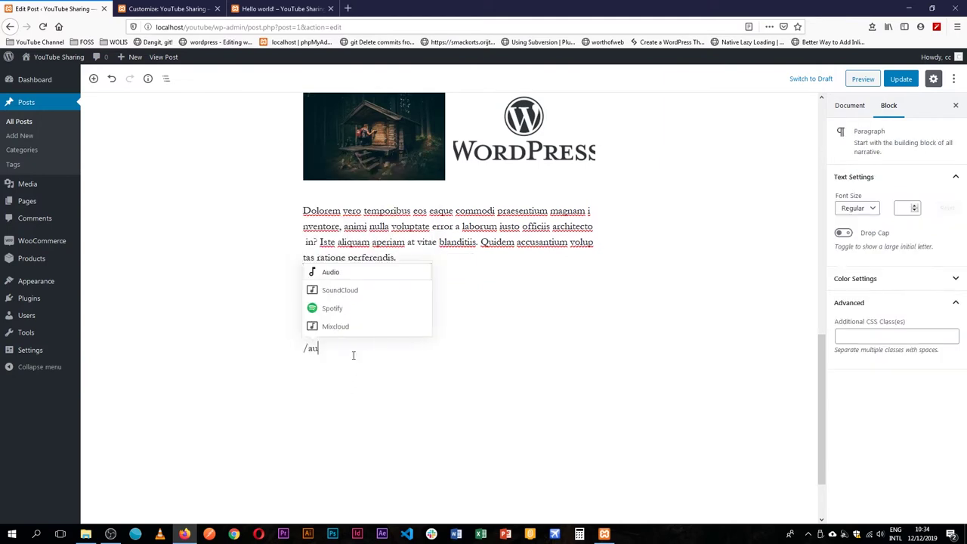
{"action": "key", "text": "BackSpace"}
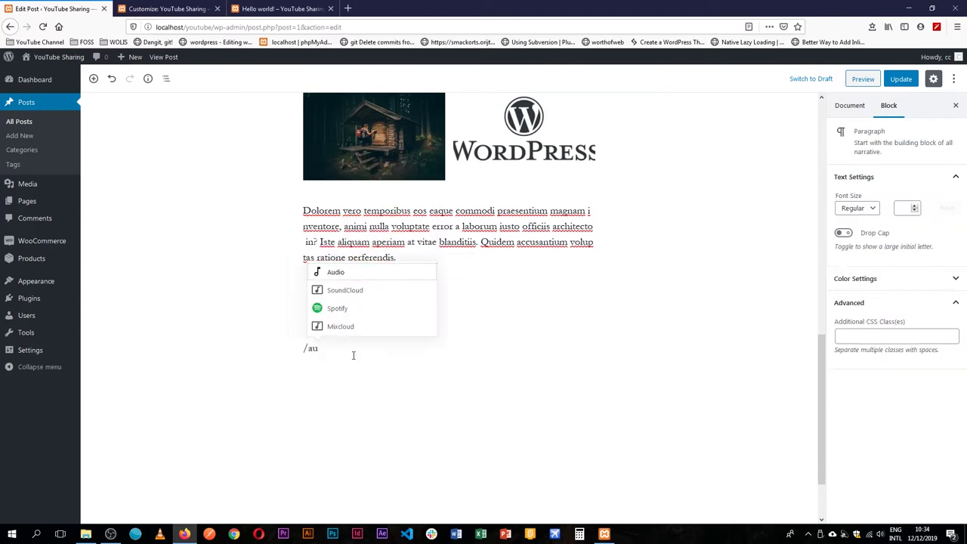
{"action": "type", "text": "dio"}
{"action": "key", "text": "Return"}
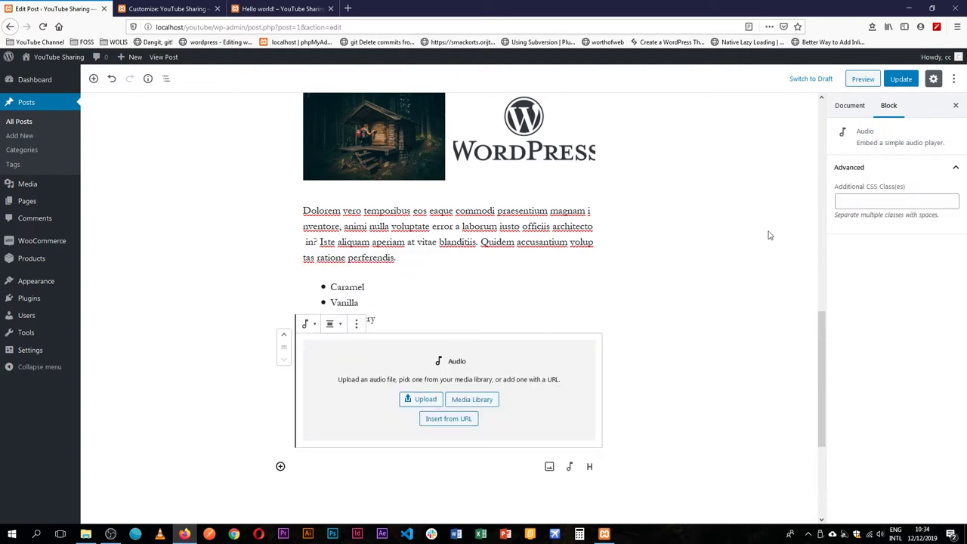
{"action": "left_click", "coordinate": [874, 200]}
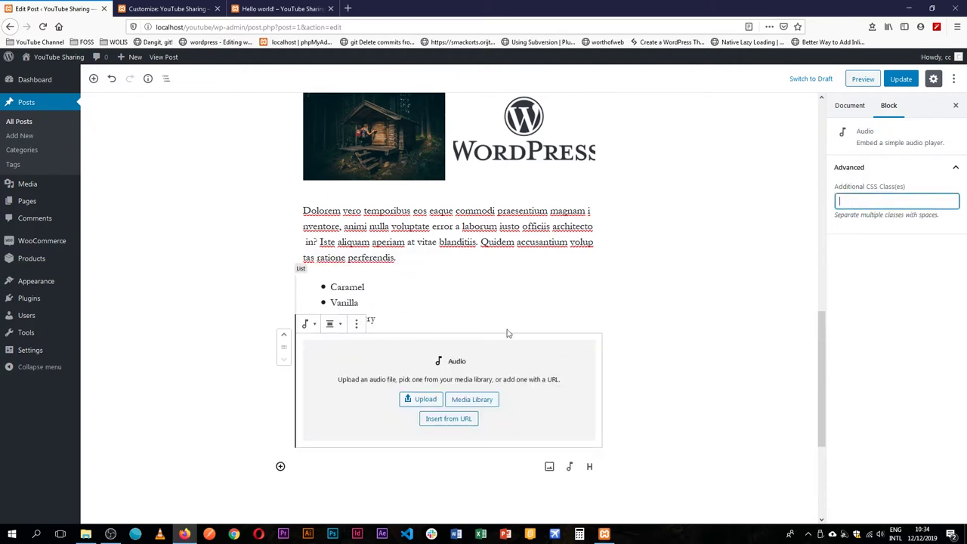
- Align the large cabin image under the first paragraph to full width and update the post
{"action": "scroll", "coordinate": [544, 300], "scroll_direction": "up", "scroll_amount": 10}
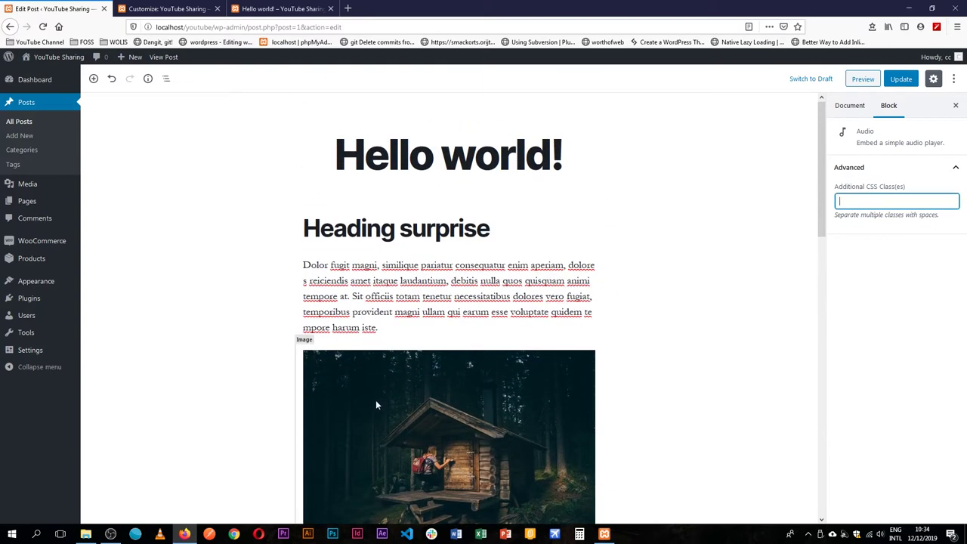
{"action": "left_click", "coordinate": [376, 400]}
{"action": "scroll", "coordinate": [613, 368], "scroll_direction": "down", "scroll_amount": 2}
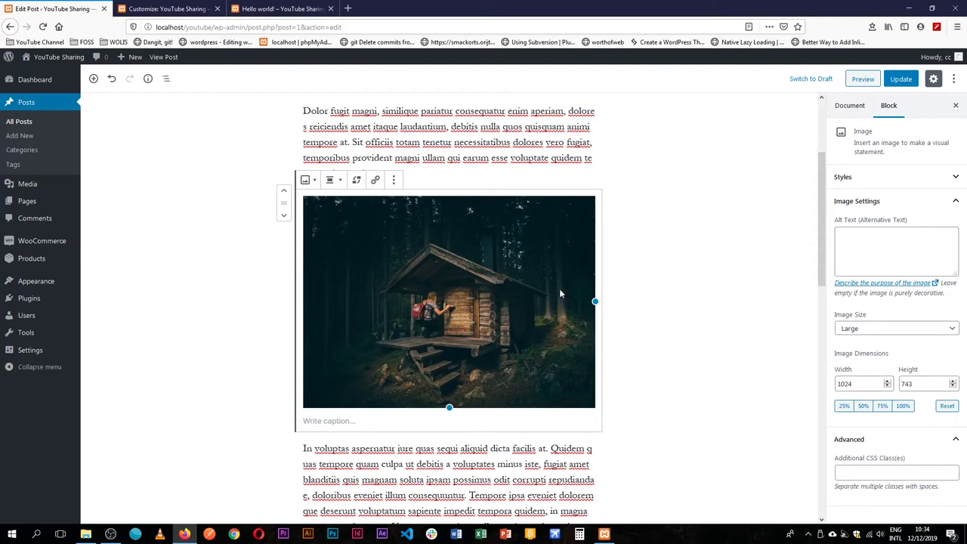
{"action": "left_click", "coordinate": [334, 180]}
{"action": "left_click", "coordinate": [309, 153]}
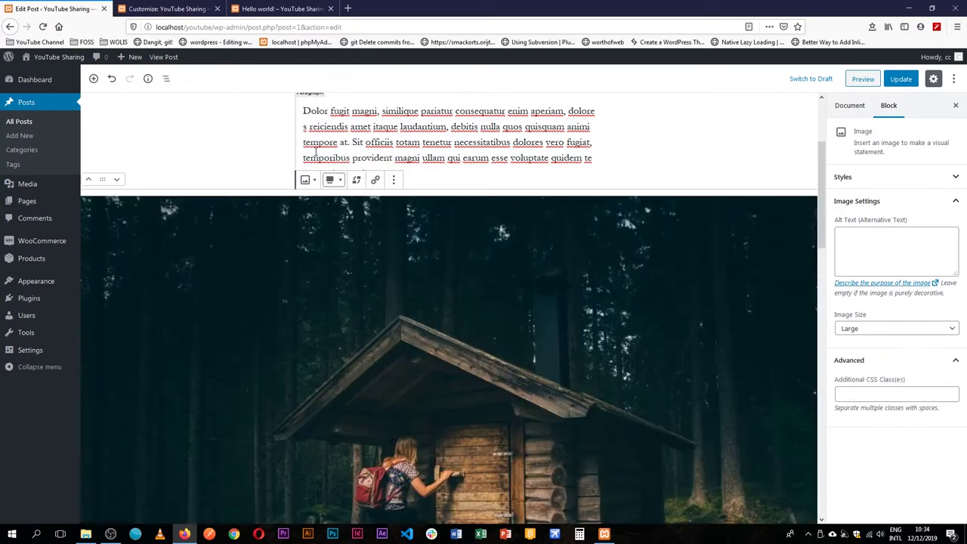
{"action": "scroll", "coordinate": [476, 389], "scroll_direction": "down", "scroll_amount": 1}
{"action": "scroll", "coordinate": [481, 391], "scroll_direction": "down", "scroll_amount": 5}
{"action": "scroll", "coordinate": [481, 391], "scroll_direction": "up", "scroll_amount": 8}
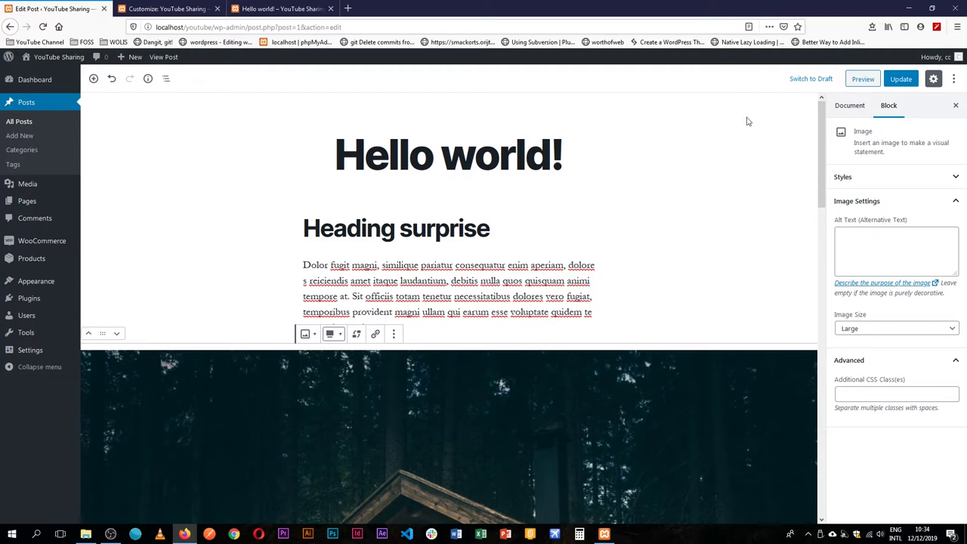
{"action": "left_click", "coordinate": [897, 79]}
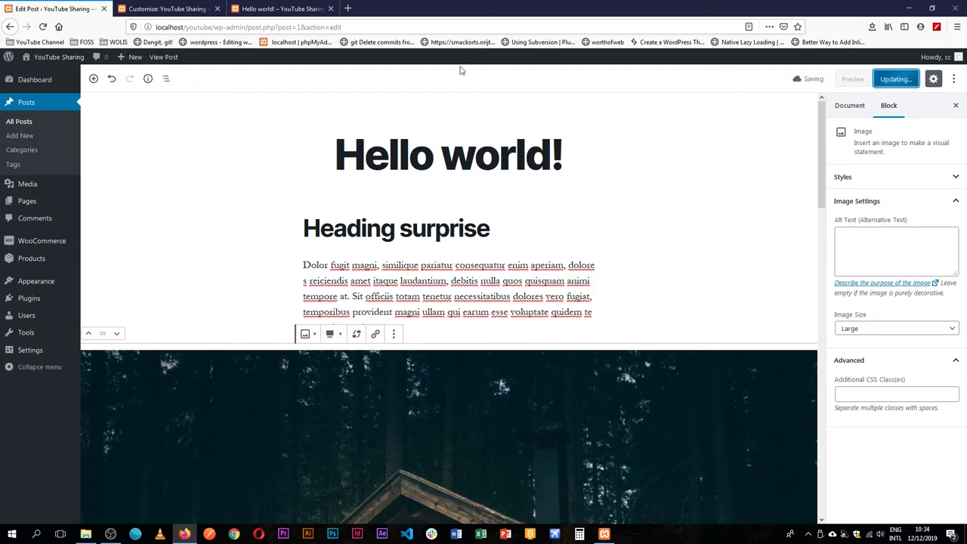
{"action": "scroll", "coordinate": [434, 321], "scroll_direction": "down", "scroll_amount": 1}
{"action": "scroll", "coordinate": [435, 321], "scroll_direction": "down", "scroll_amount": 5}
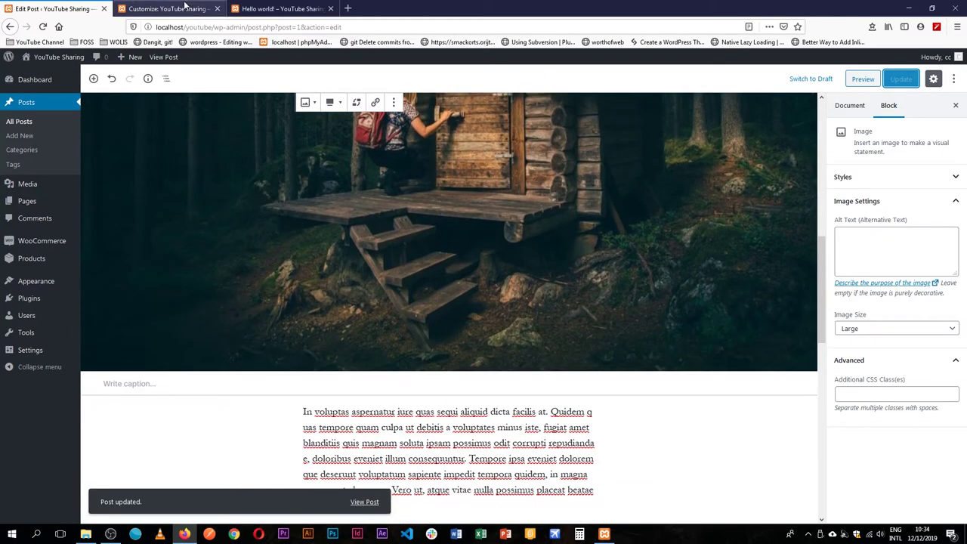
- Reload the published Hello world! post and close the Customizer page, discarding its unsaved CSS
{"action": "left_click", "coordinate": [269, 8]}
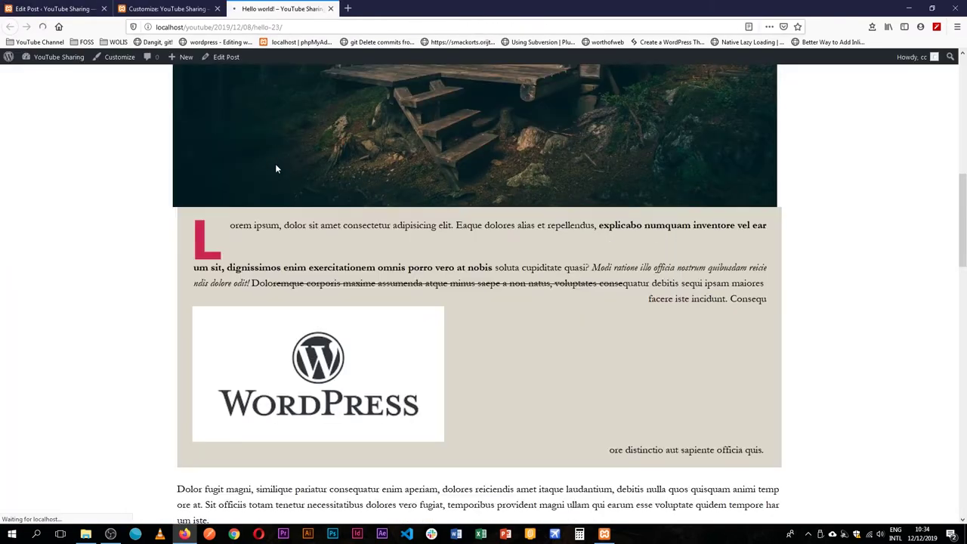
{"action": "left_click", "coordinate": [166, 9]}
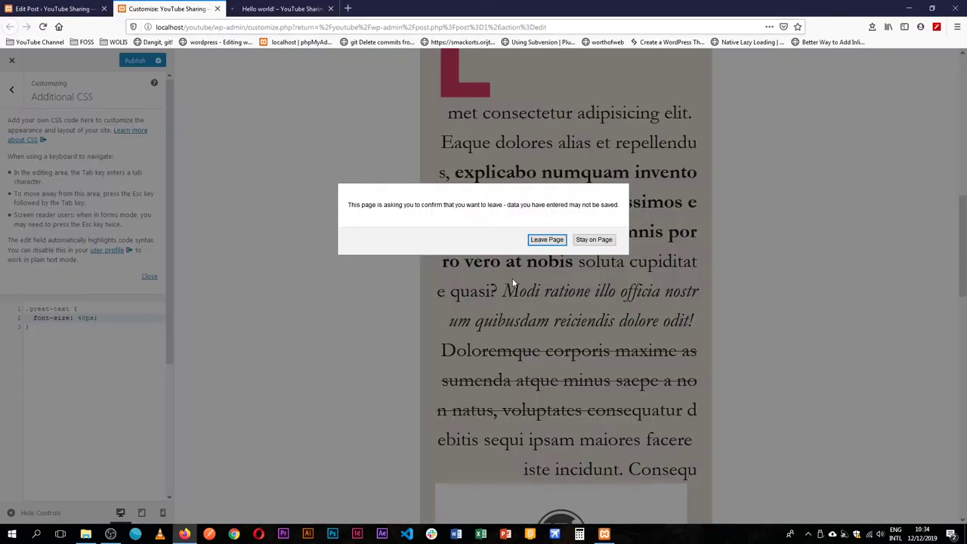
{"action": "left_click", "coordinate": [546, 239]}
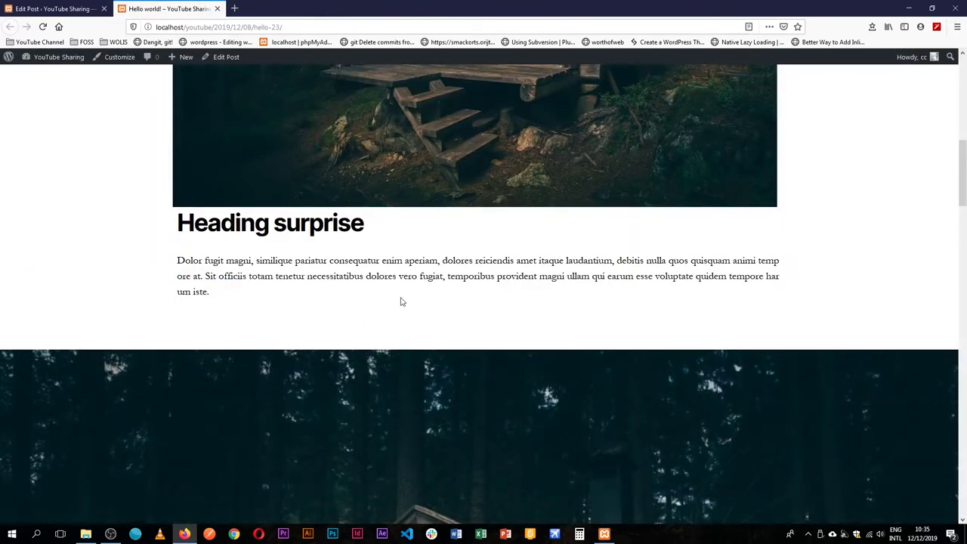
- Examine the full-width cabin image and its height on the published post
{"action": "scroll", "coordinate": [401, 301], "scroll_direction": "up", "scroll_amount": 6}
{"action": "scroll", "coordinate": [401, 301], "scroll_direction": "down", "scroll_amount": 4}
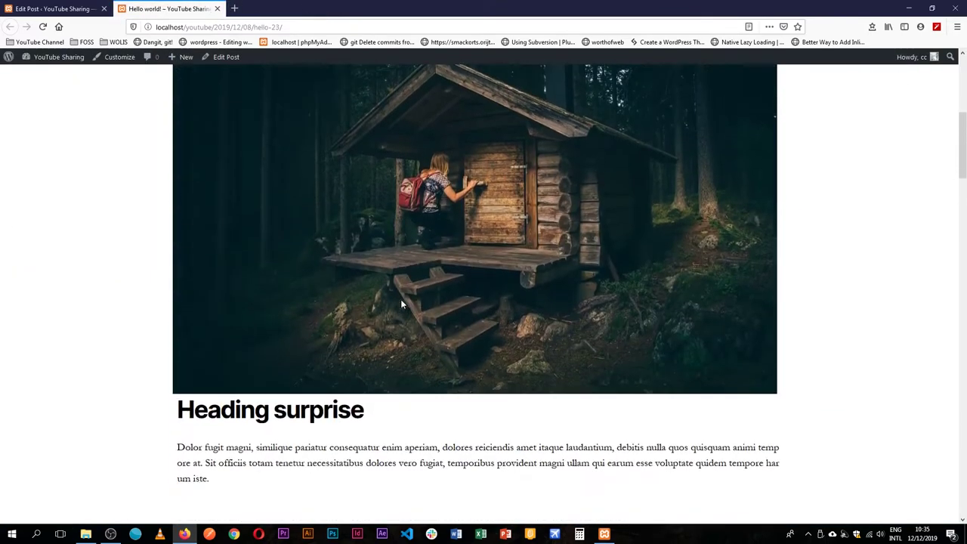
{"action": "scroll", "coordinate": [400, 305], "scroll_direction": "down", "scroll_amount": 5}
{"action": "scroll", "coordinate": [226, 136], "scroll_direction": "up", "scroll_amount": 3}
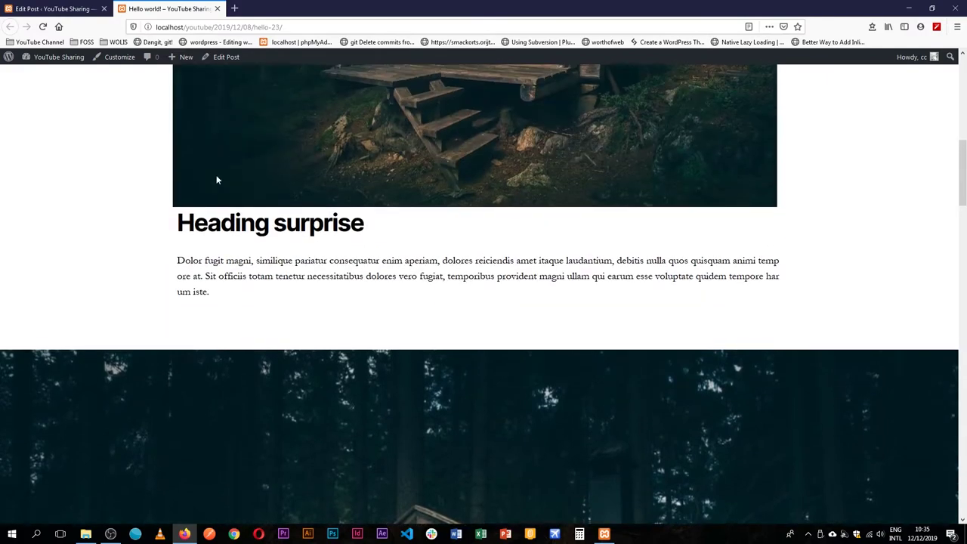
{"action": "scroll", "coordinate": [334, 427], "scroll_direction": "down", "scroll_amount": 7}
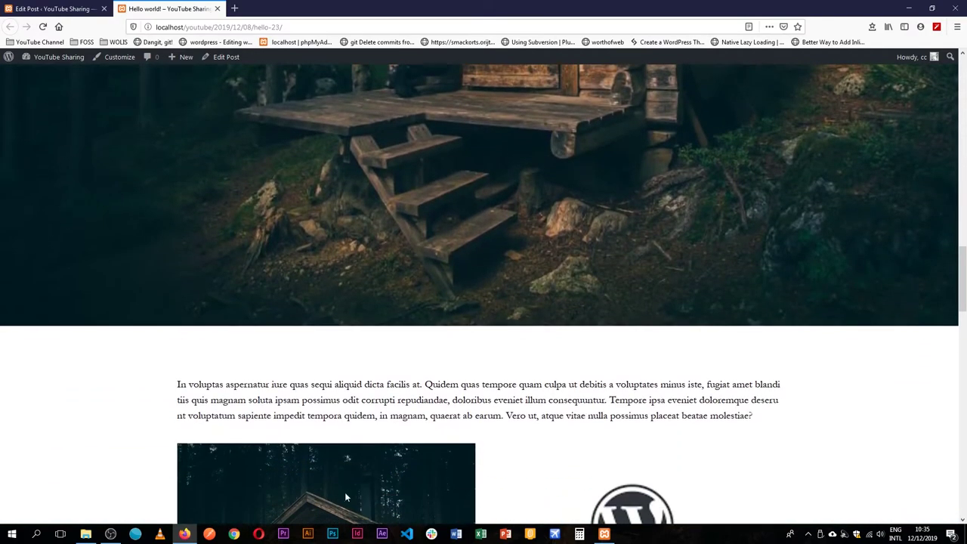
{"action": "scroll", "coordinate": [359, 339], "scroll_direction": "up", "scroll_amount": 7}
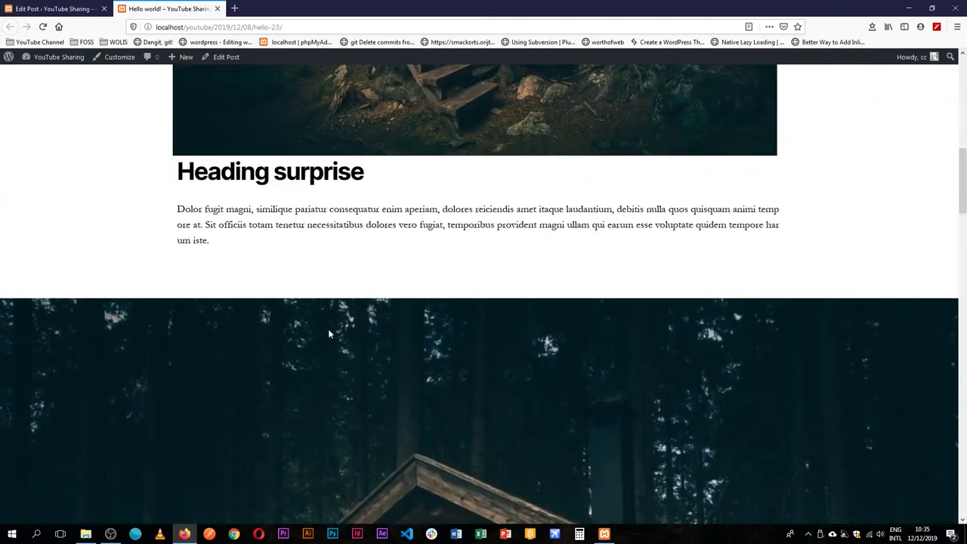
{"action": "scroll", "coordinate": [381, 400], "scroll_direction": "down", "scroll_amount": 5}
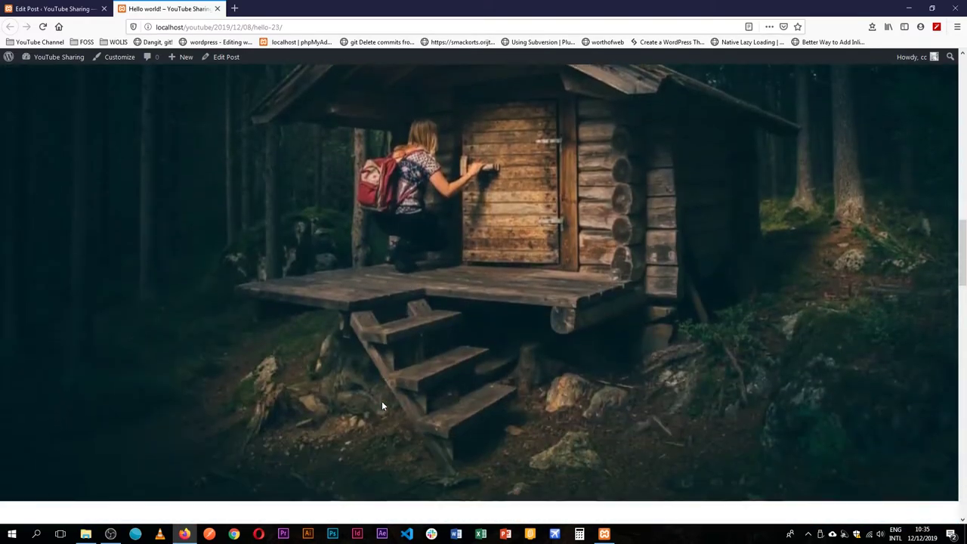
{"action": "scroll", "coordinate": [382, 405], "scroll_direction": "down", "scroll_amount": 3}
{"action": "scroll", "coordinate": [382, 406], "scroll_direction": "up", "scroll_amount": 8}
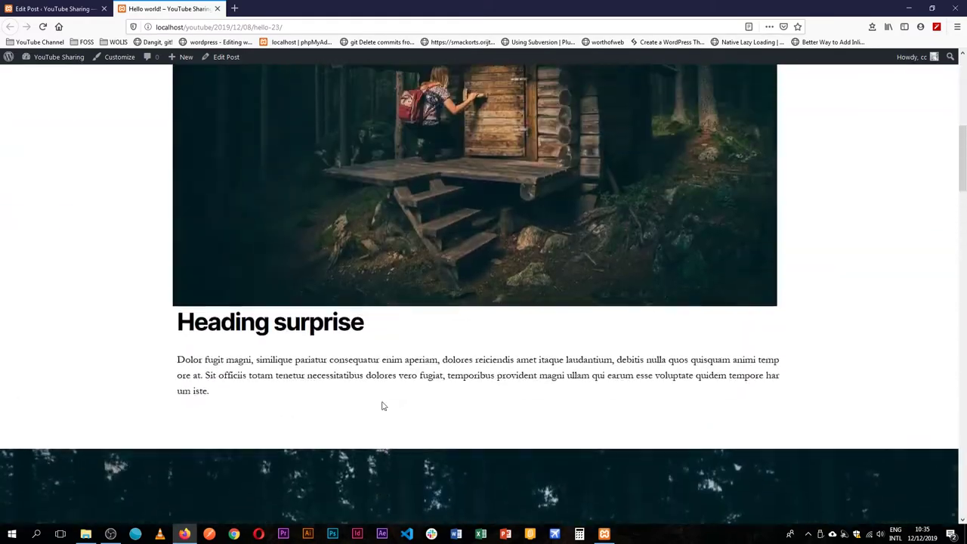
- Return to the post editor, give the full-width cabin image the additional CSS class height-400, and update the post
{"action": "left_click", "coordinate": [57, 8]}
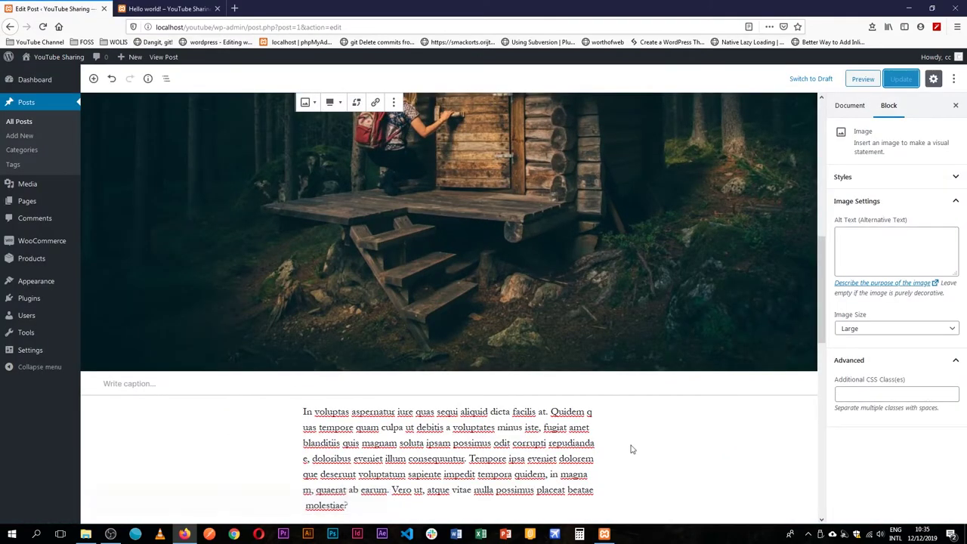
{"action": "scroll", "coordinate": [612, 363], "scroll_direction": "up", "scroll_amount": 3}
{"action": "scroll", "coordinate": [601, 321], "scroll_direction": "down", "scroll_amount": 5}
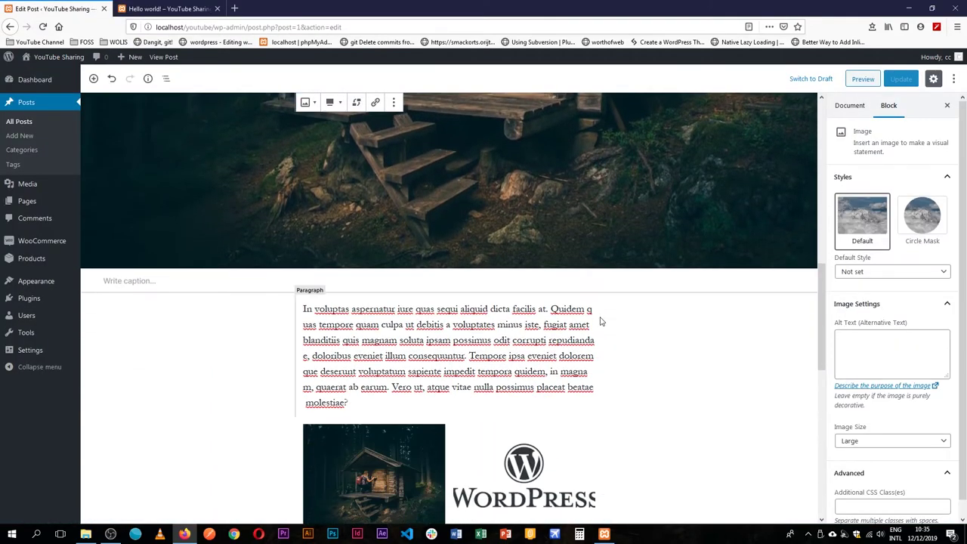
{"action": "scroll", "coordinate": [601, 321], "scroll_direction": "up", "scroll_amount": 3}
{"action": "scroll", "coordinate": [930, 487], "scroll_direction": "down", "scroll_amount": 1}
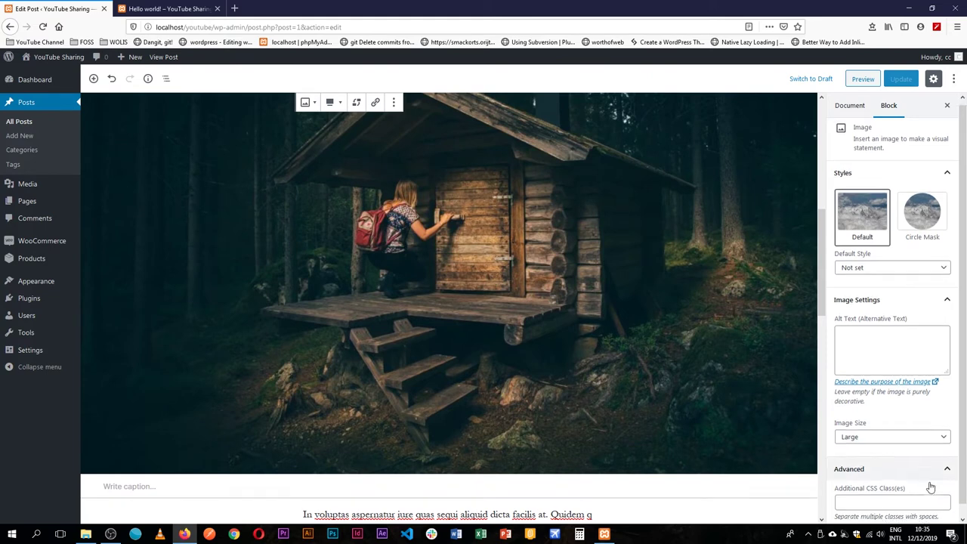
{"action": "scroll", "coordinate": [931, 488], "scroll_direction": "down", "scroll_amount": 1}
{"action": "left_click", "coordinate": [883, 487]}
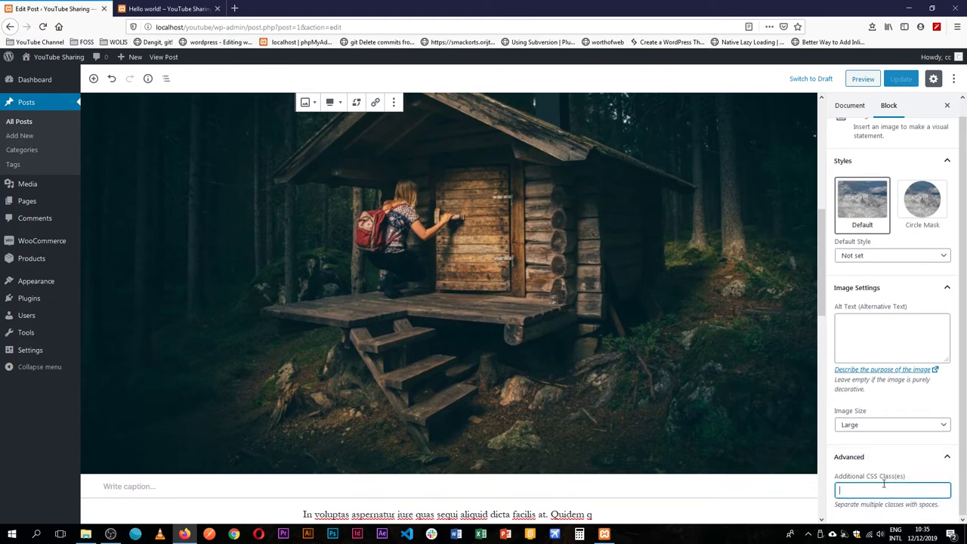
{"action": "type", "text": "height"}
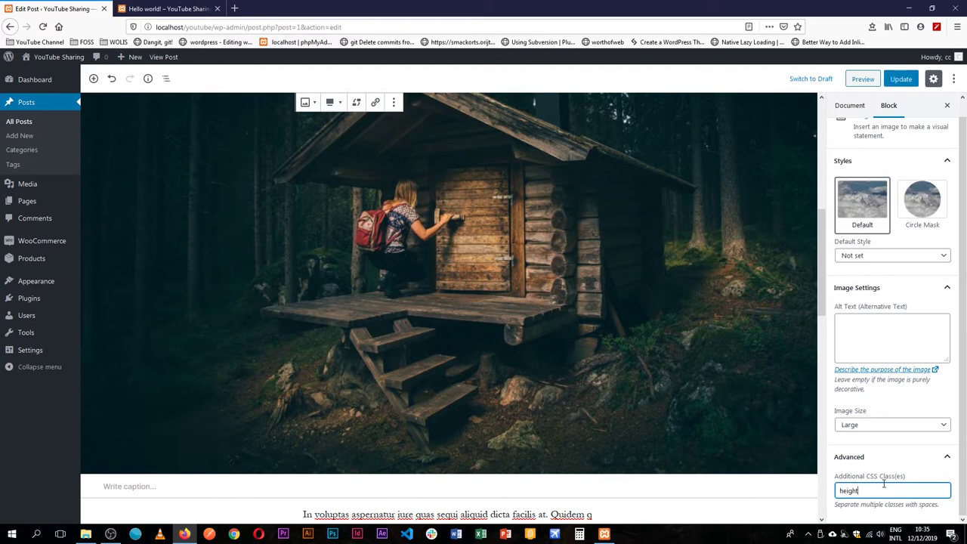
{"action": "type", "text": "-400"}
{"action": "left_click_drag", "start_coordinate": [900, 486], "coordinate": [806, 485]}
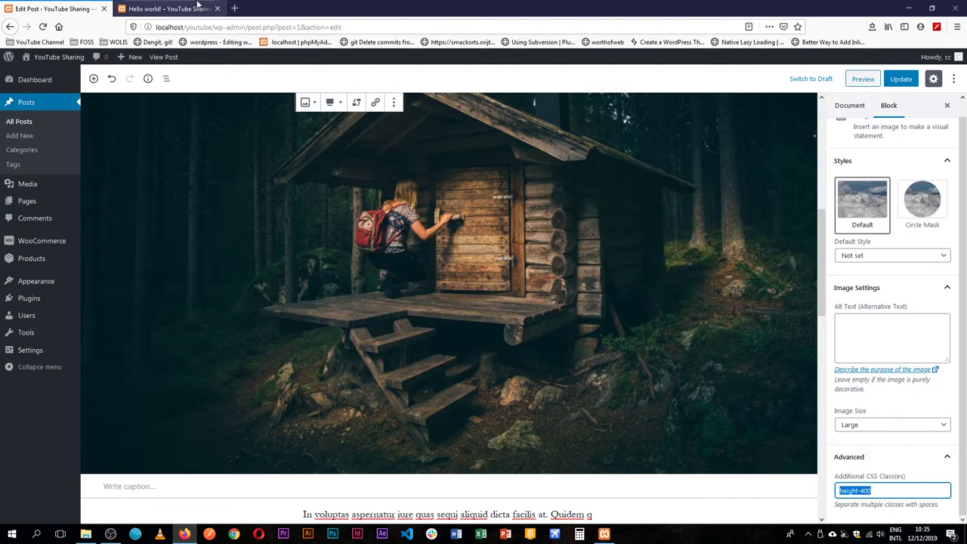
{"action": "left_click", "coordinate": [898, 79]}
- From the published Hello world! post, open the Customizer's Additional CSS editor
{"action": "left_click", "coordinate": [166, 9]}
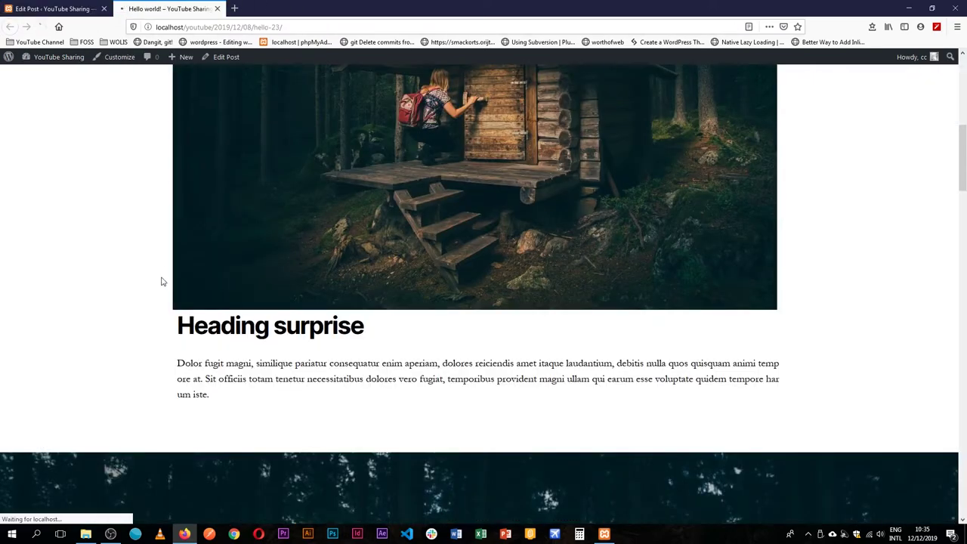
{"action": "left_click", "coordinate": [117, 59]}
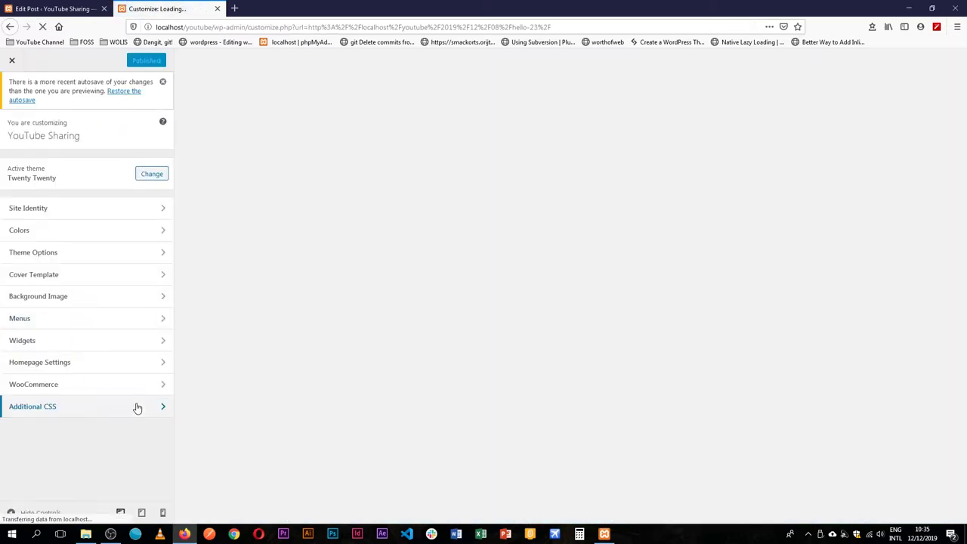
{"action": "left_click", "coordinate": [135, 406]}
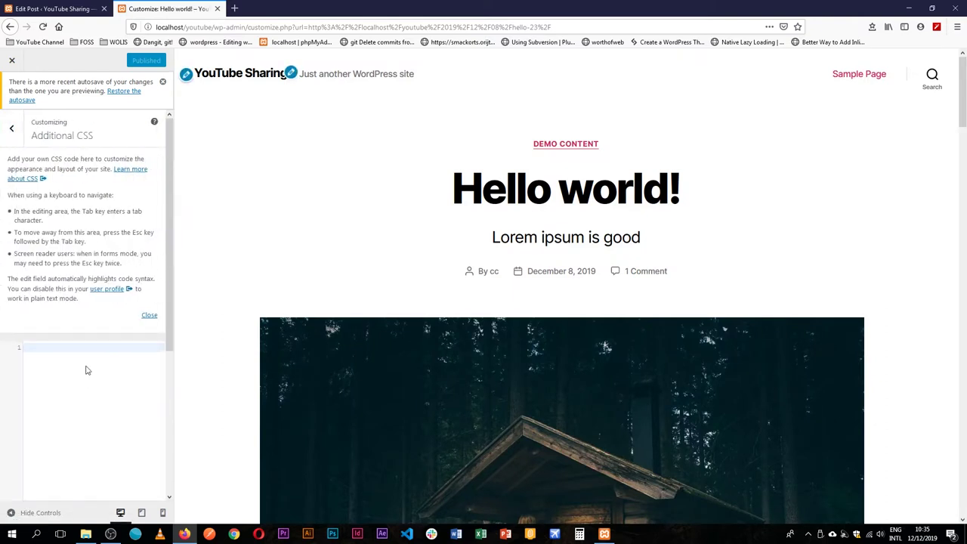
- Add a .height-400 CSS rule with height: 200px and check the full-width cabin image in the preview
{"action": "type", "text": ".height-400"}
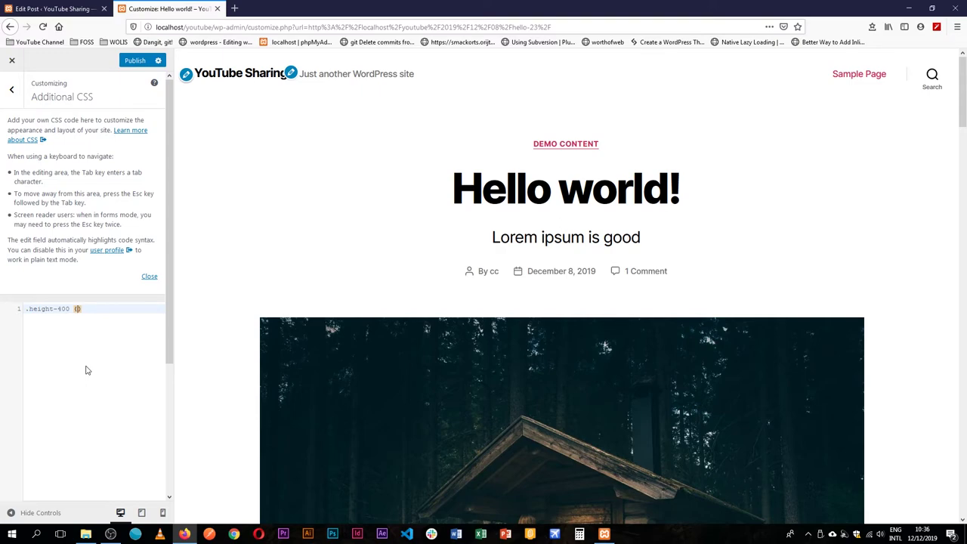
{"action": "type", "text": "{"}
{"action": "key", "text": "Return"}
{"action": "scroll", "coordinate": [269, 323], "scroll_direction": "down", "scroll_amount": 10}
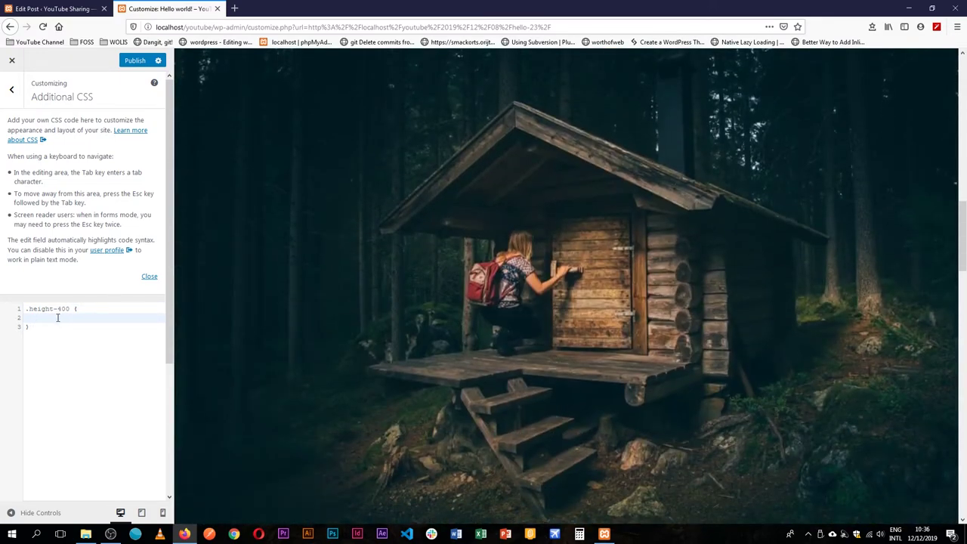
{"action": "type", "text": "height"}
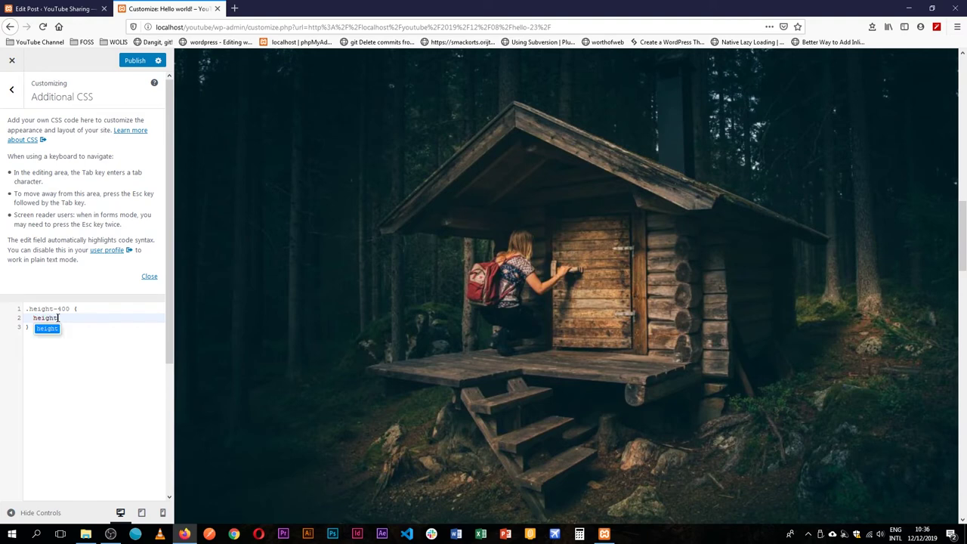
{"action": "type", "text": ": 200p"}
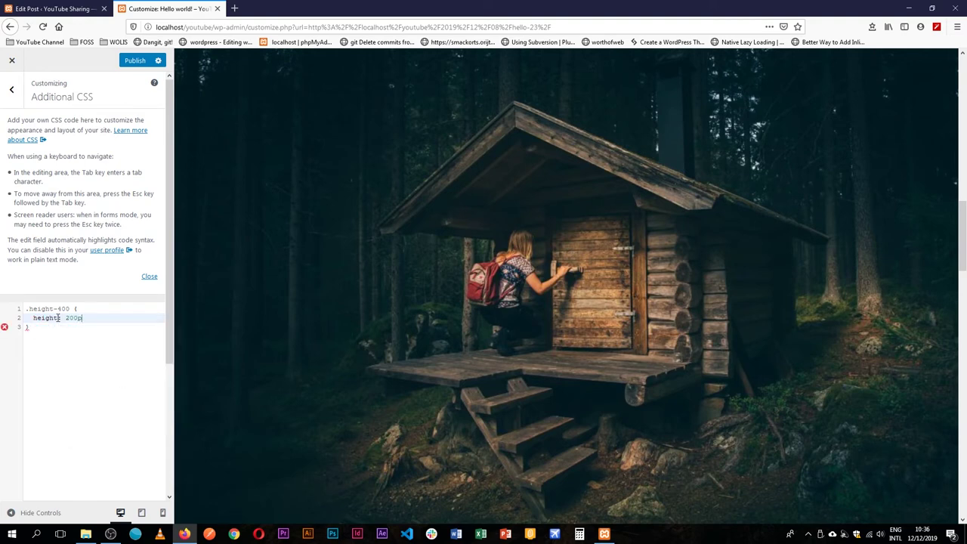
{"action": "type", "text": "x;"}
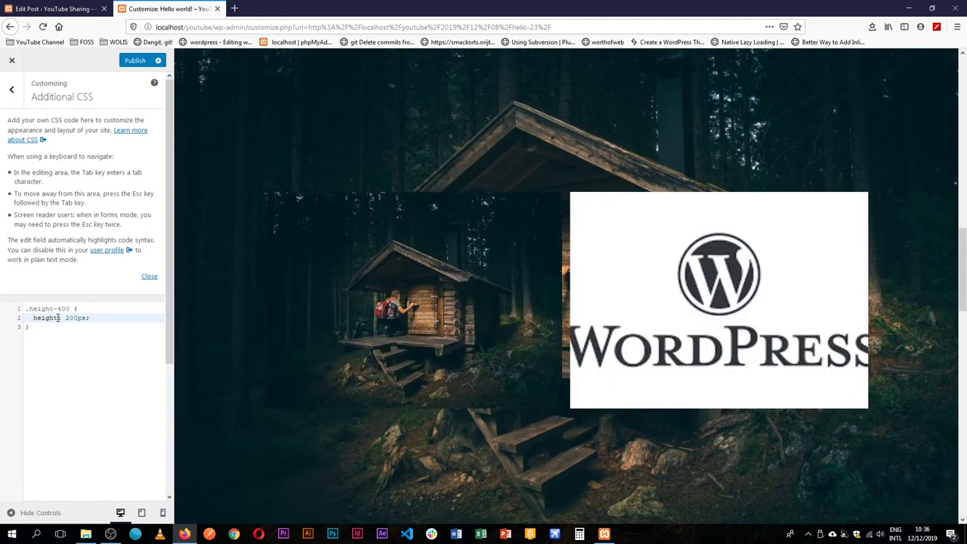
{"action": "scroll", "coordinate": [654, 386], "scroll_direction": "down", "scroll_amount": 15}
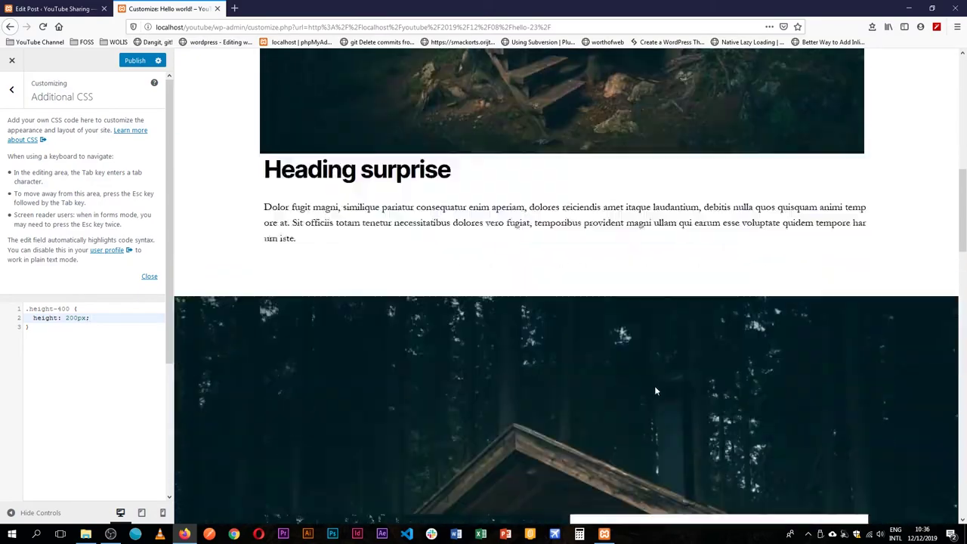
{"action": "scroll", "coordinate": [624, 389], "scroll_direction": "up", "scroll_amount": 7}
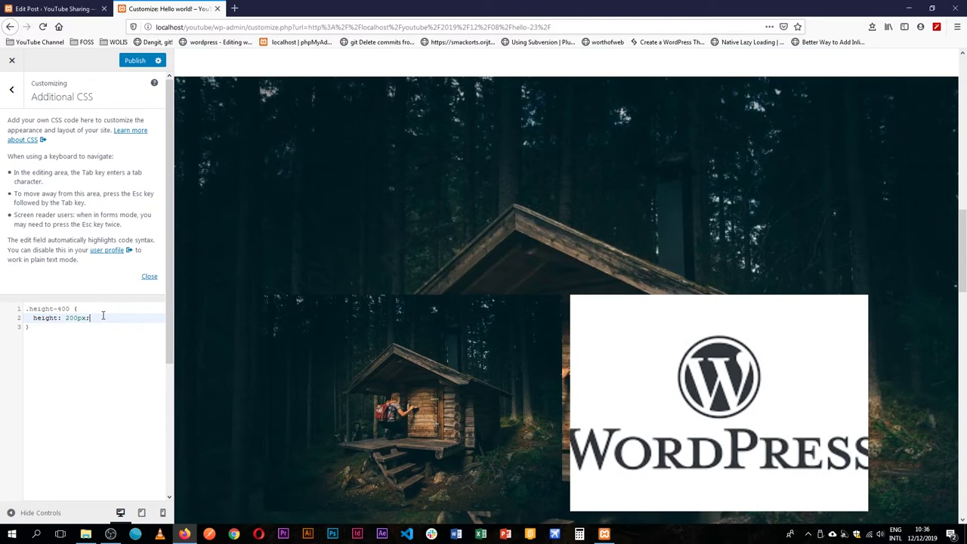
- Add overflow: hidden to the .height-400 rule and check the full-width cabin image in the preview
{"action": "key", "text": "Return"}
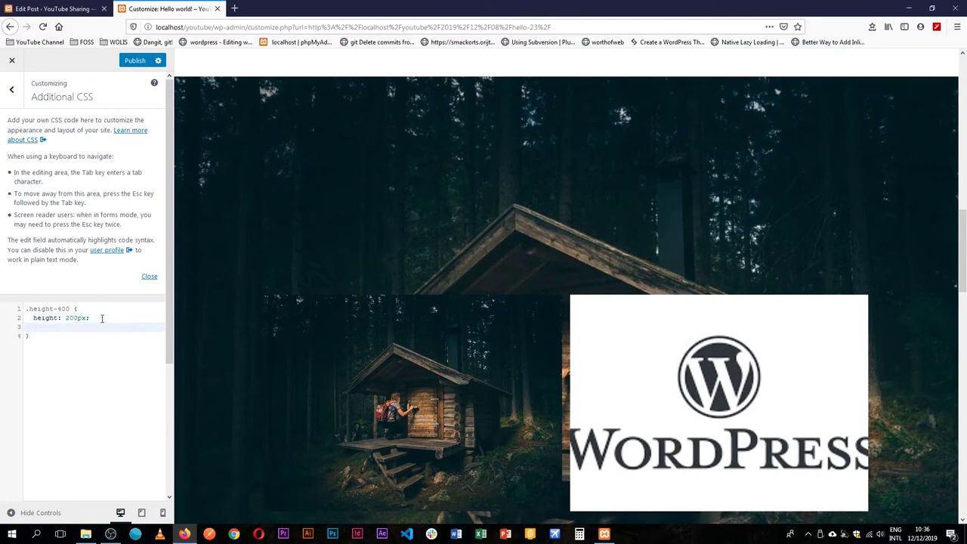
{"action": "type", "text": "overflow: h"}
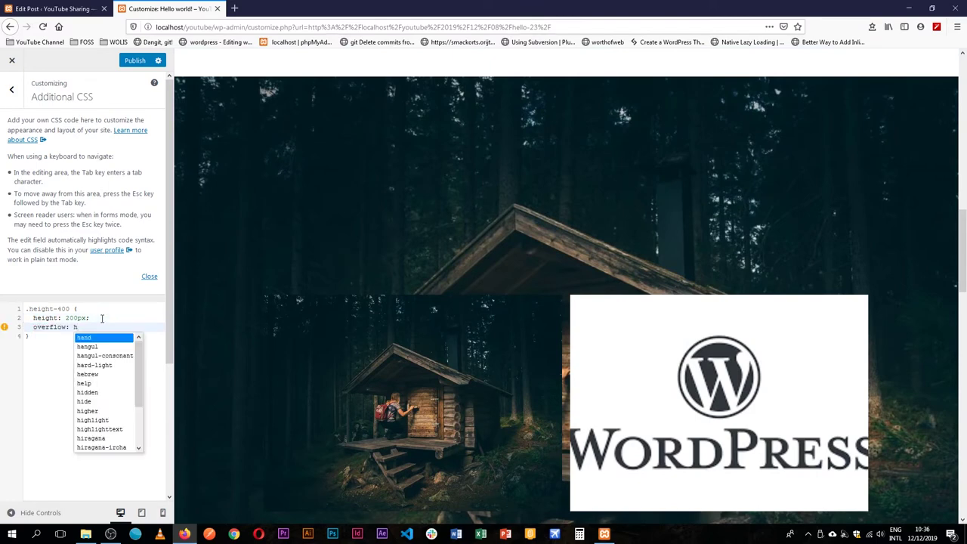
{"action": "type", "text": "idden;"}
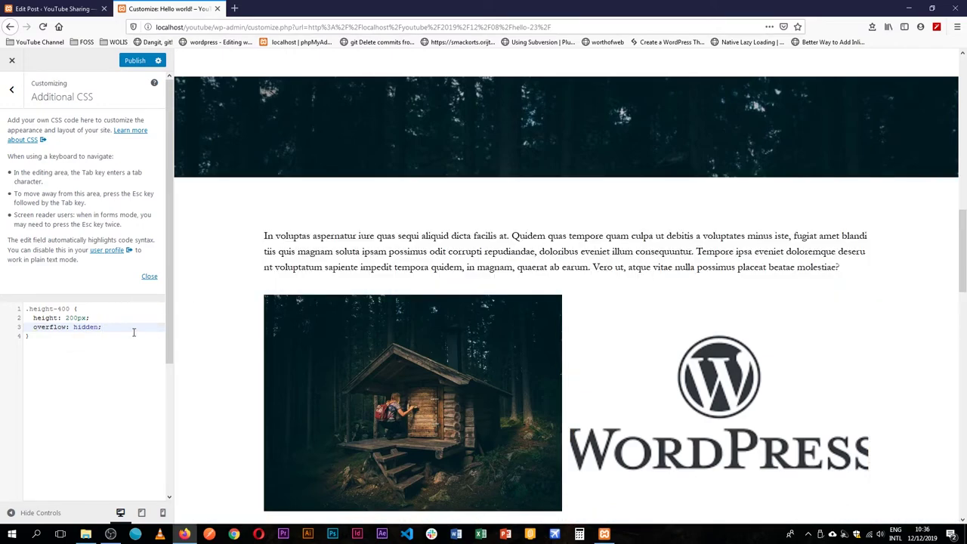
{"action": "scroll", "coordinate": [459, 212], "scroll_direction": "up", "scroll_amount": 4}
{"action": "scroll", "coordinate": [455, 210], "scroll_direction": "down", "scroll_amount": 1}
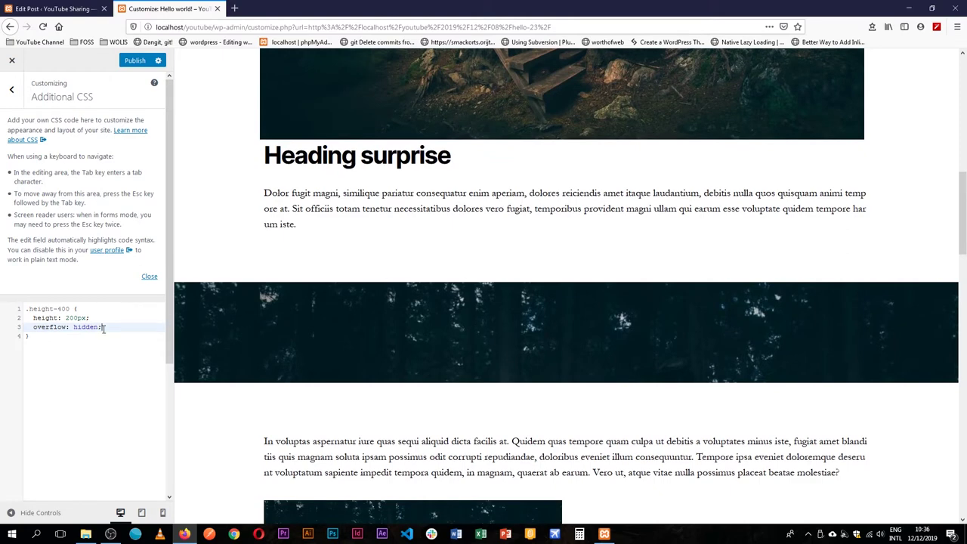
- Add object-fit: contain to the .height-400 rule and set its height to 400px
{"action": "key", "text": "Return"}
{"action": "type", "text": "object-fit: contain;"}
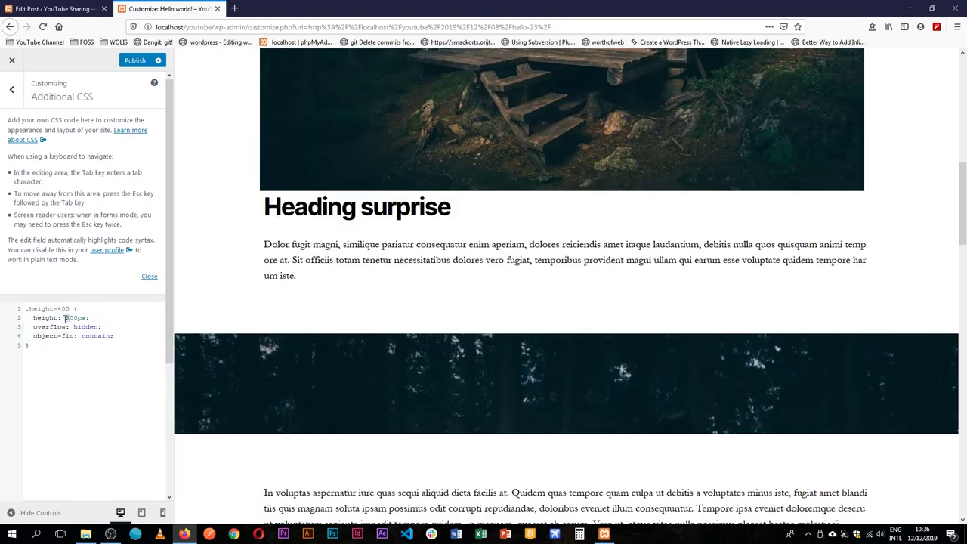
{"action": "left_click", "coordinate": [66, 317]}
{"action": "scroll", "coordinate": [347, 349], "scroll_direction": "down", "scroll_amount": 3}
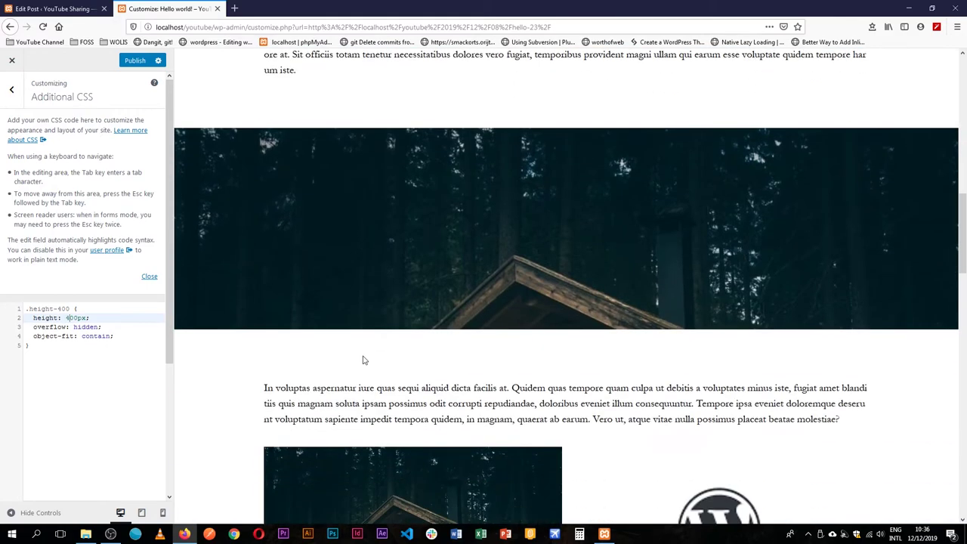
{"action": "scroll", "coordinate": [363, 355], "scroll_direction": "up", "scroll_amount": 2}
{"action": "left_click_drag", "start_coordinate": [66, 318], "coordinate": [88, 318]}
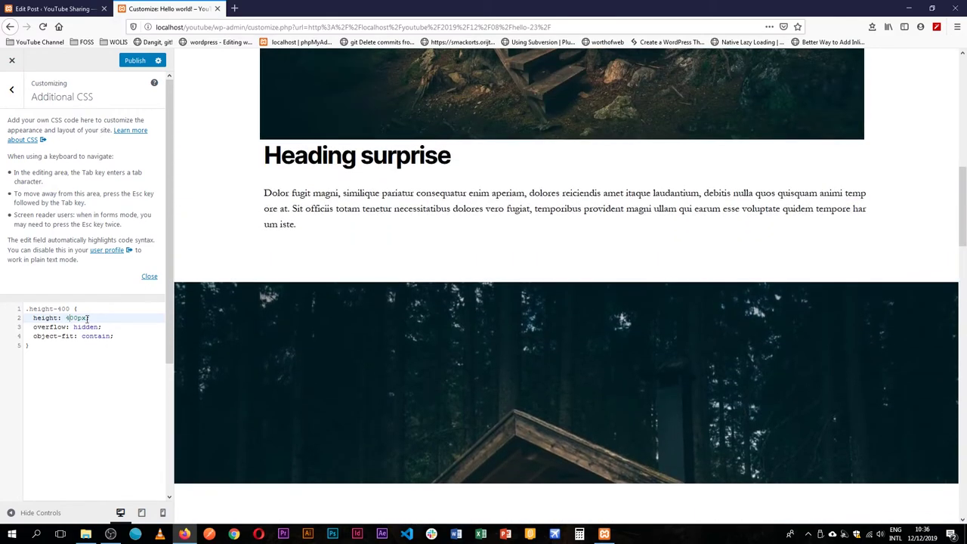
- Change the object-fit value in the .height-400 rule to cover
{"action": "double_click", "coordinate": [96, 335]}
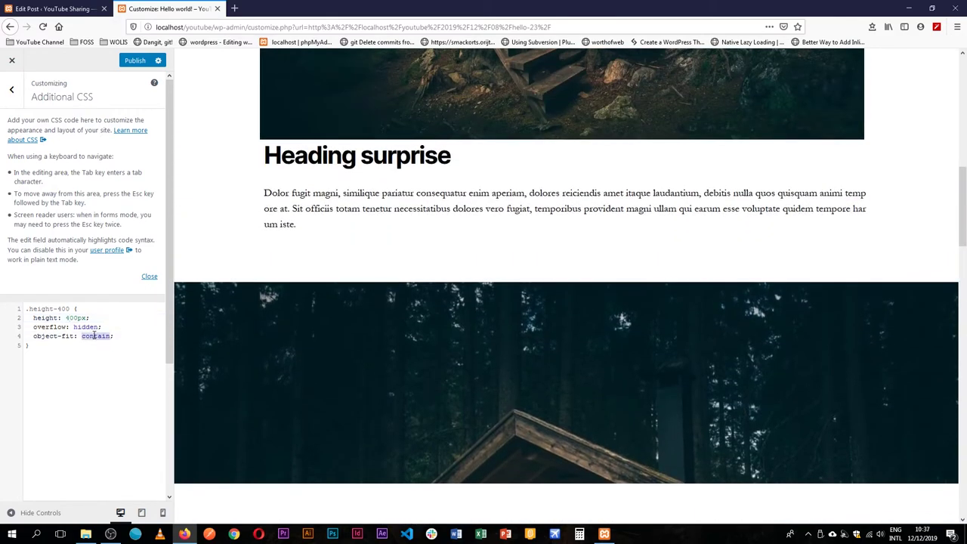
{"action": "type", "text": "cove"}
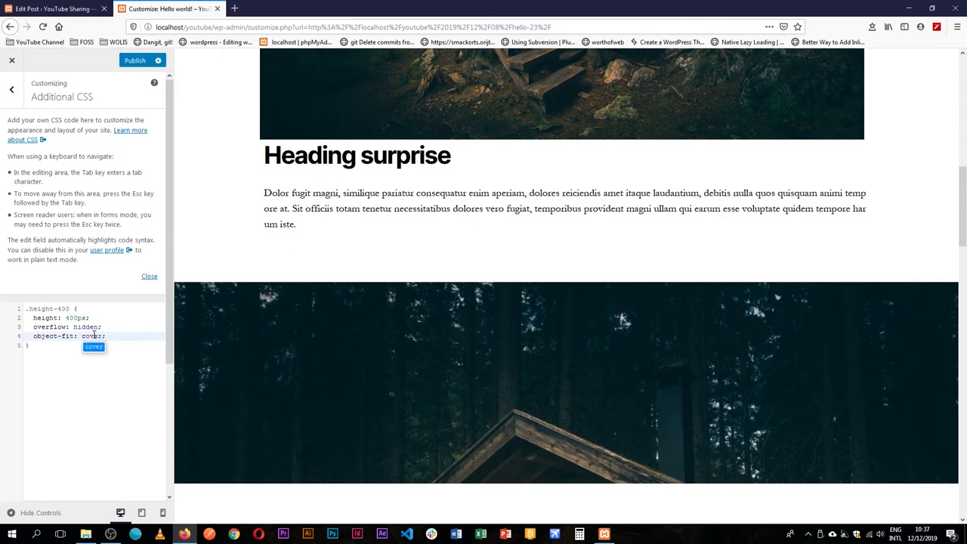
{"action": "type", "text": "r"}
{"action": "left_click", "coordinate": [113, 335]}
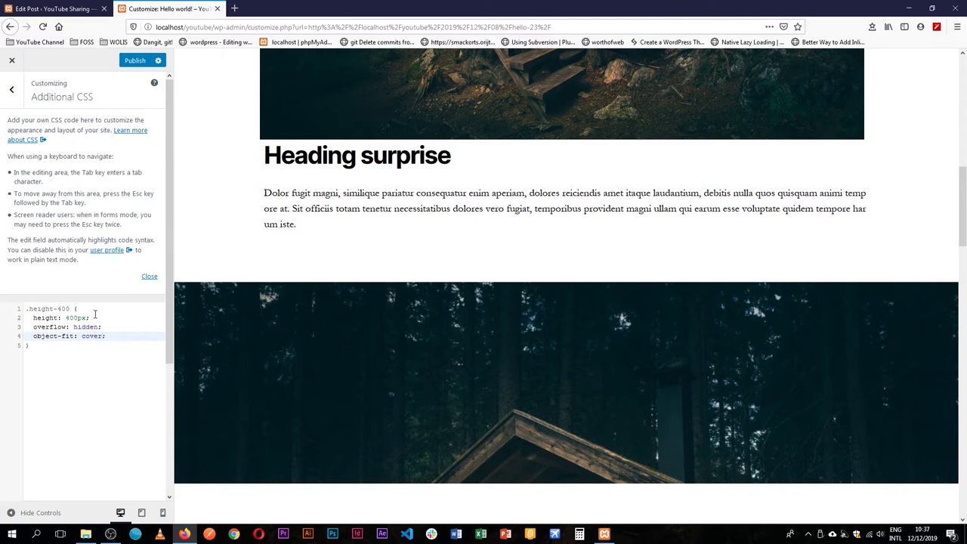
{"action": "left_click", "coordinate": [53, 8]}
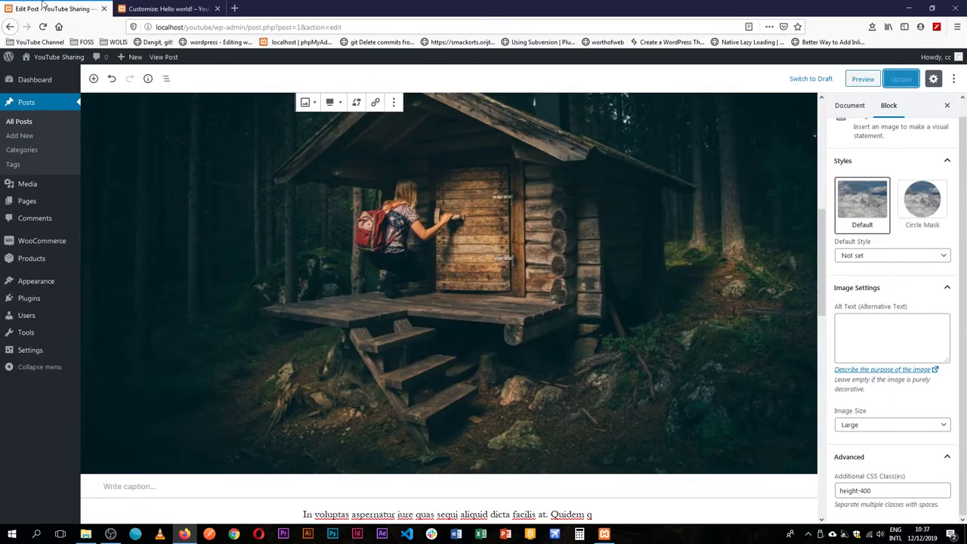
{"action": "left_click", "coordinate": [166, 8]}
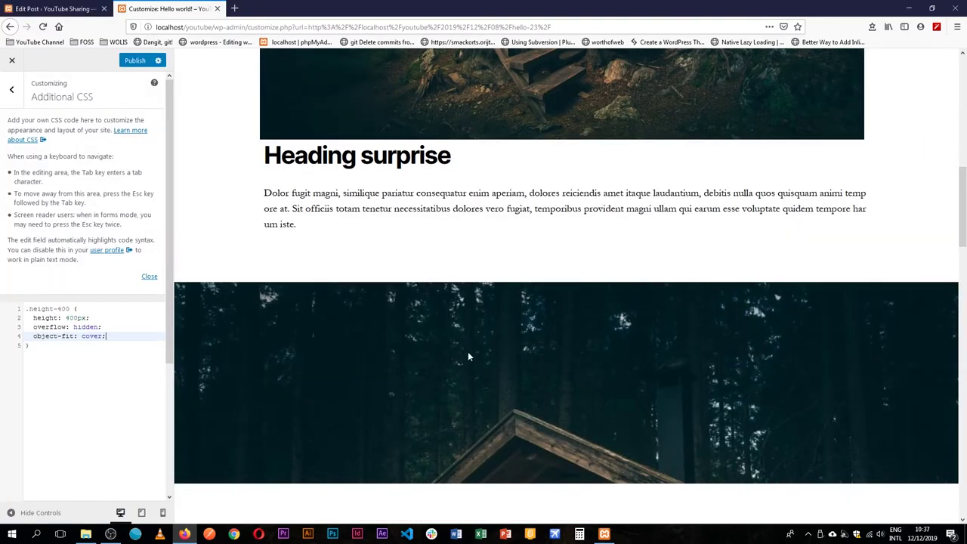
{"action": "scroll", "coordinate": [472, 353], "scroll_direction": "down", "scroll_amount": 3}
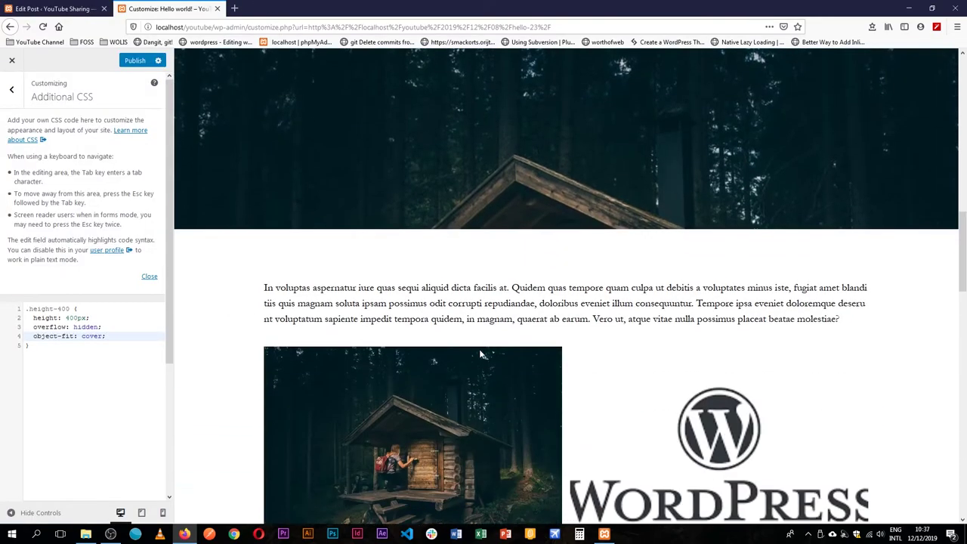
- Return to the post editor, collapse the cabin image's advanced settings and set its image size to Full Size
{"action": "left_click", "coordinate": [42, 11]}
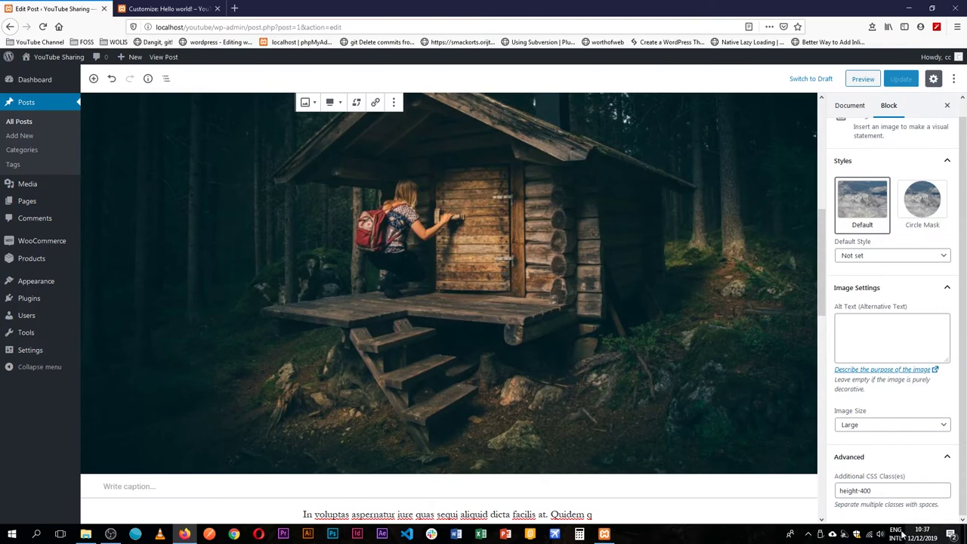
{"action": "left_click", "coordinate": [947, 459]}
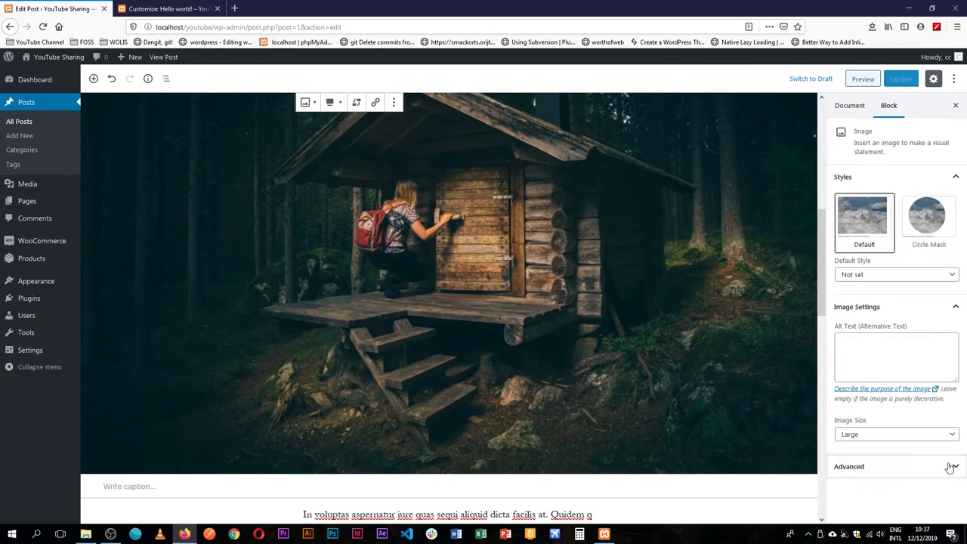
{"action": "left_click", "coordinate": [944, 435]}
{"action": "left_click", "coordinate": [884, 460]}
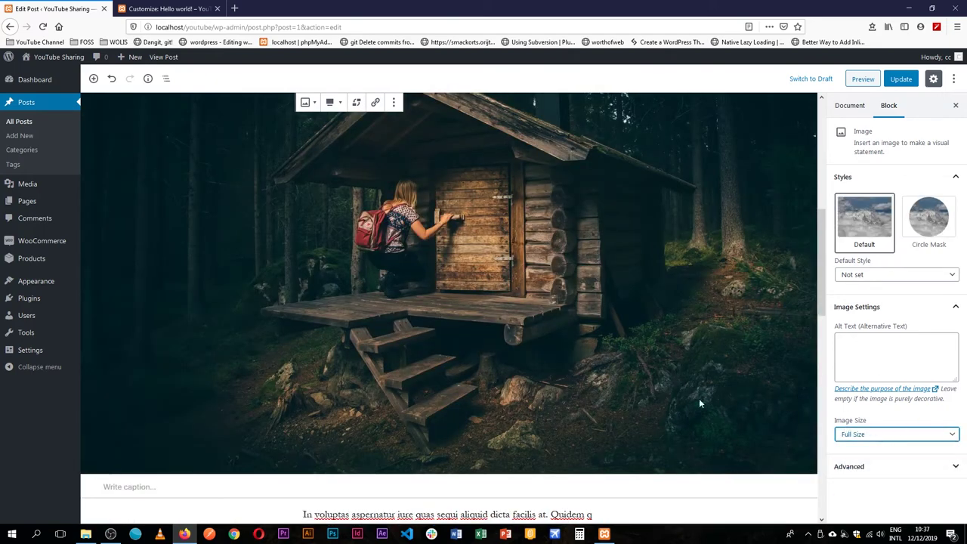
{"action": "scroll", "coordinate": [528, 358], "scroll_direction": "up", "scroll_amount": 6}
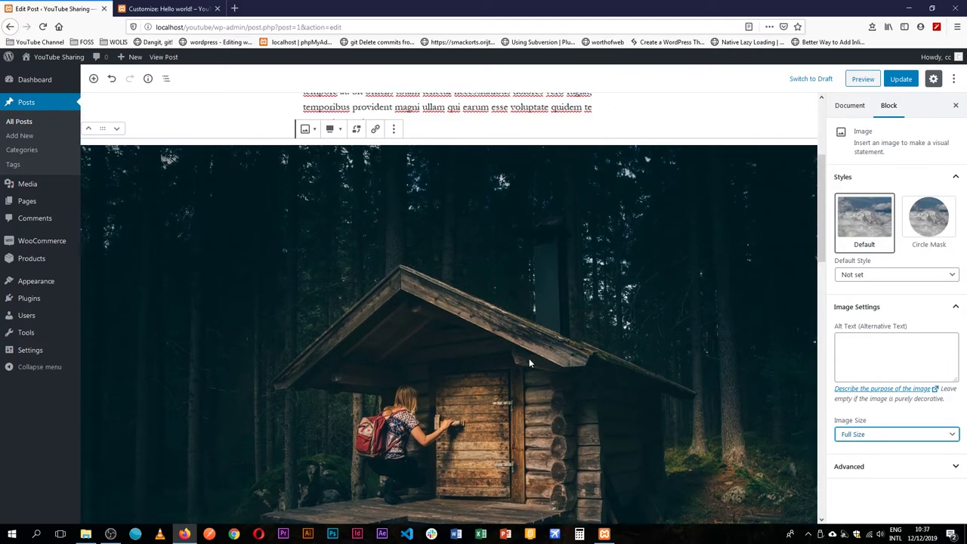
{"action": "scroll", "coordinate": [529, 358], "scroll_direction": "down", "scroll_amount": 4}
{"action": "scroll", "coordinate": [528, 357], "scroll_direction": "up", "scroll_amount": 4}
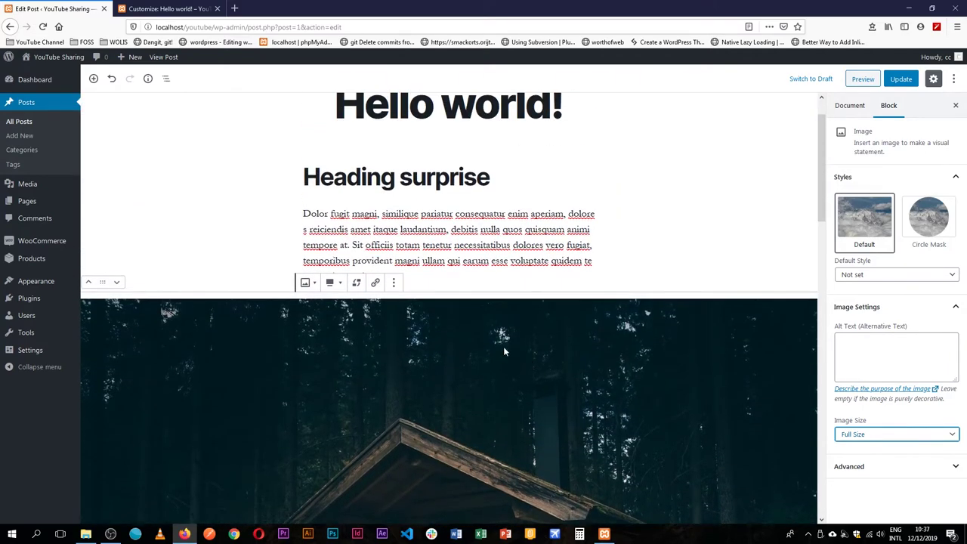
- Try the wide-width and right alignments on the cabin image below the first paragraph
{"action": "left_click", "coordinate": [331, 283]}
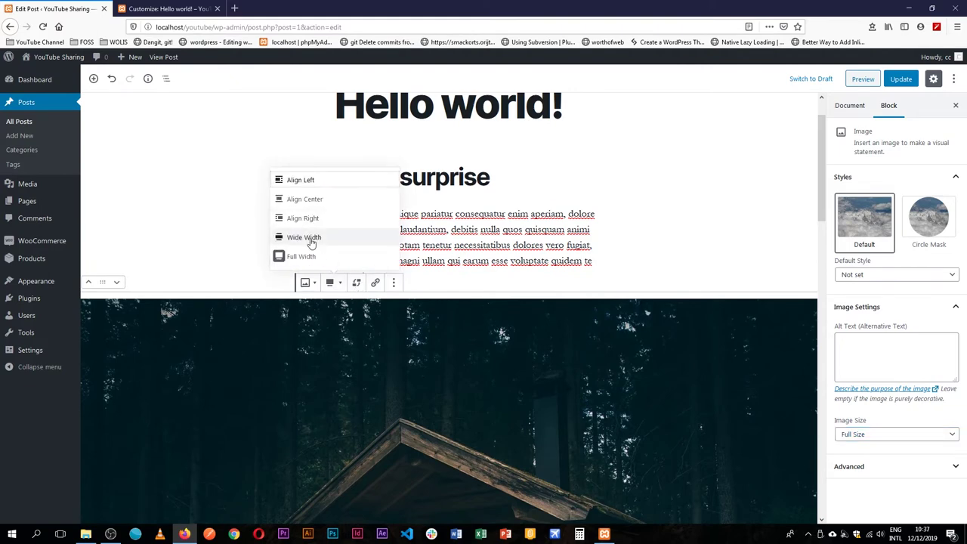
{"action": "left_click", "coordinate": [309, 238]}
{"action": "scroll", "coordinate": [501, 411], "scroll_direction": "down", "scroll_amount": 2}
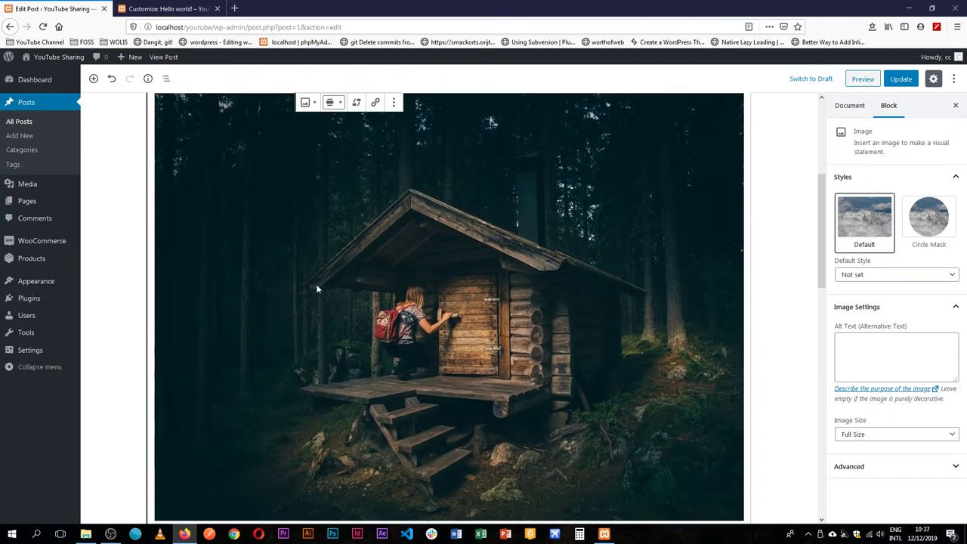
{"action": "scroll", "coordinate": [366, 181], "scroll_direction": "up", "scroll_amount": 2}
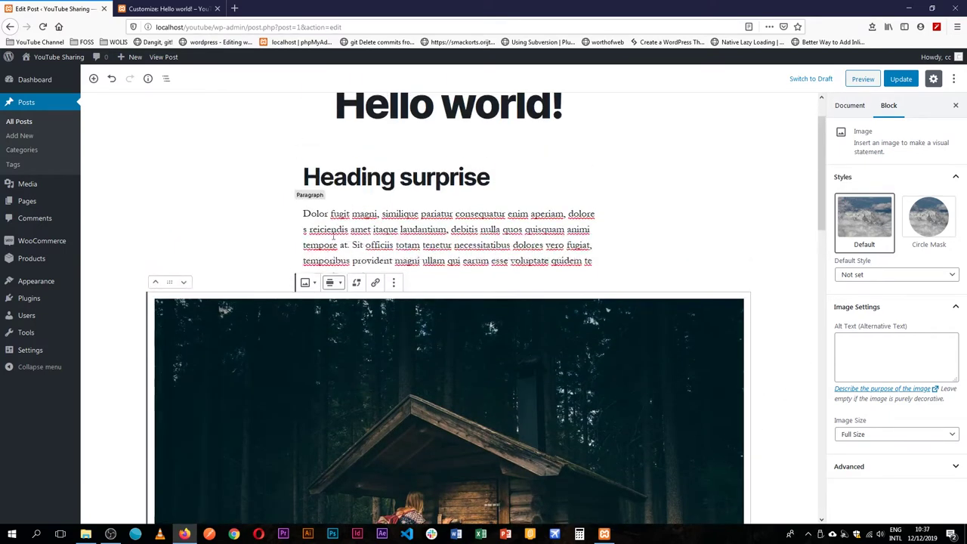
{"action": "left_click", "coordinate": [333, 282]}
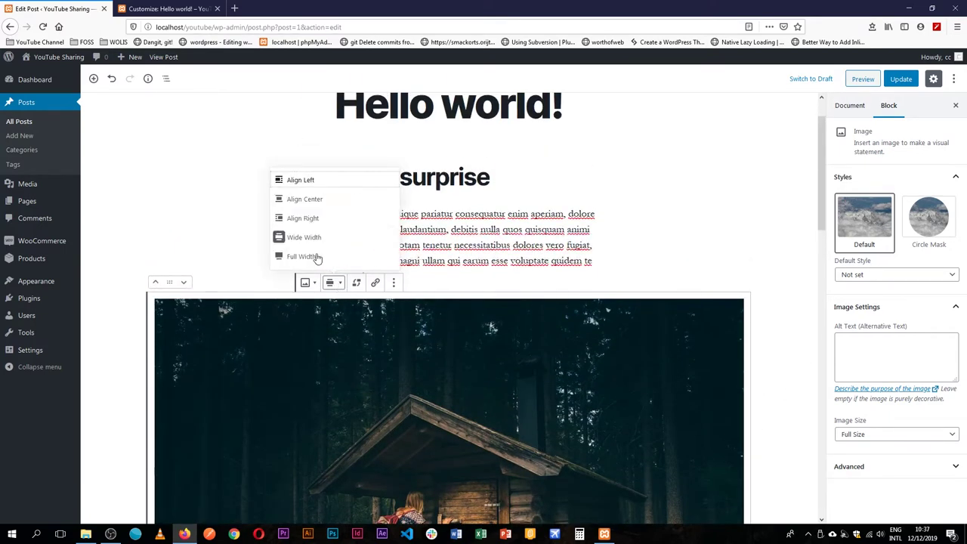
{"action": "left_click", "coordinate": [316, 217]}
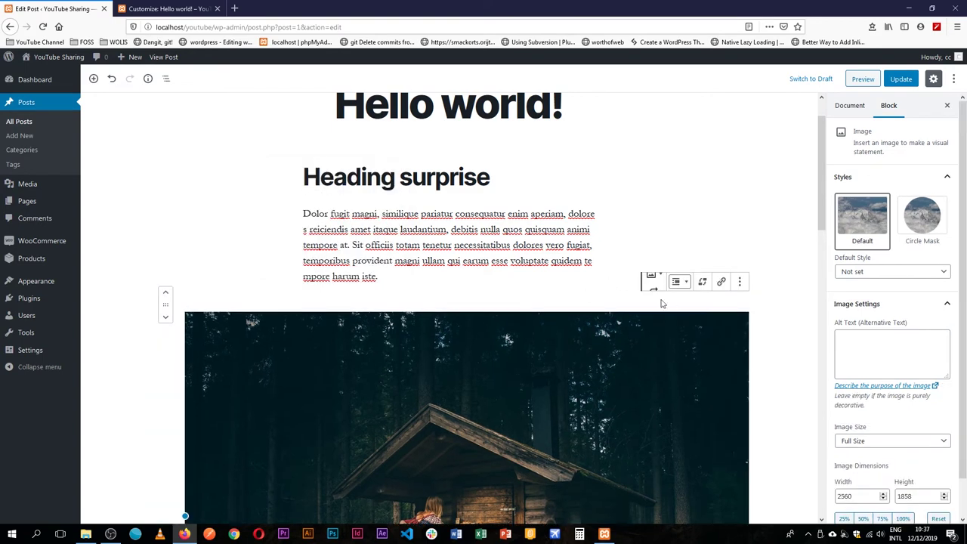
- Align the cabin image below the first paragraph to the center and deselect it
{"action": "left_click", "coordinate": [678, 281]}
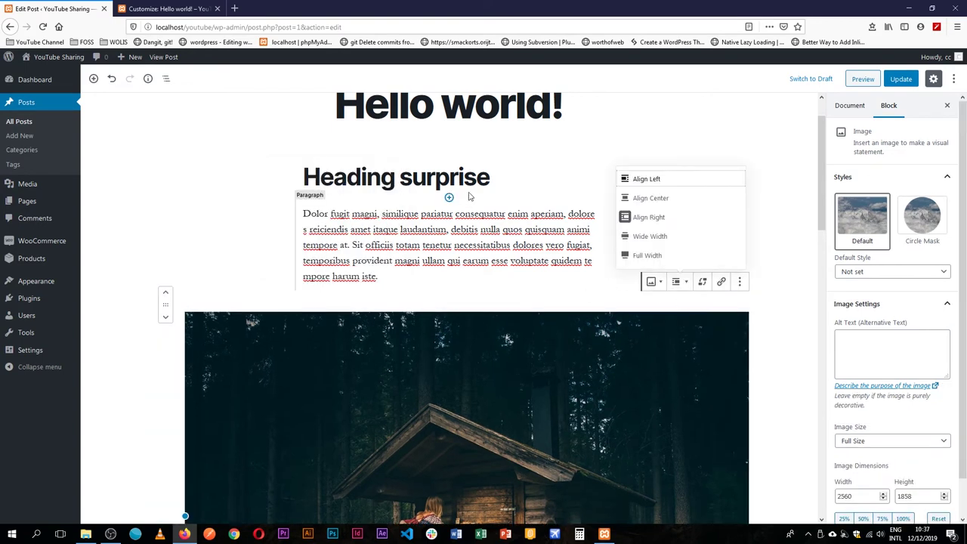
{"action": "left_click", "coordinate": [635, 198]}
{"action": "left_click", "coordinate": [783, 373]}
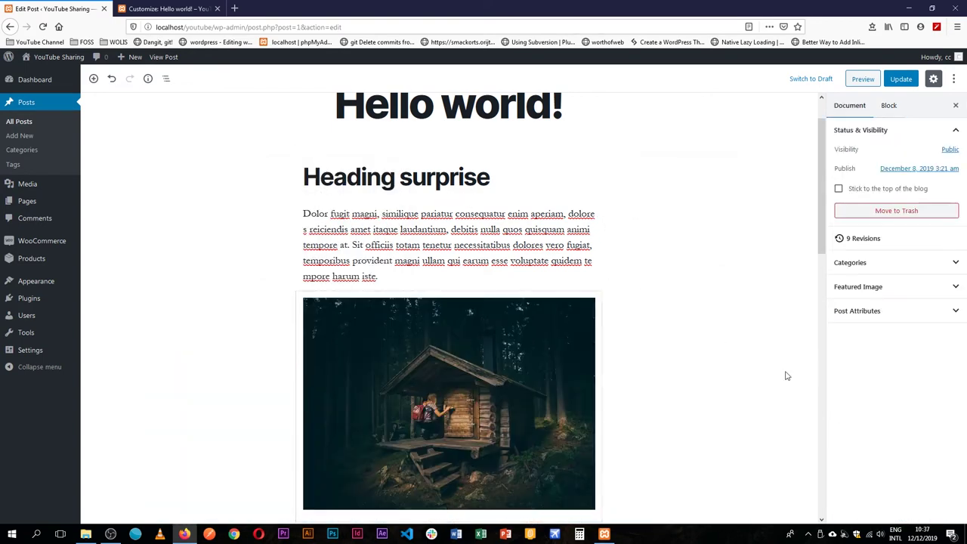
- Try the Large and Medium image sizes on the cabin image, finish with Large and deselect the image
{"action": "left_click", "coordinate": [513, 395]}
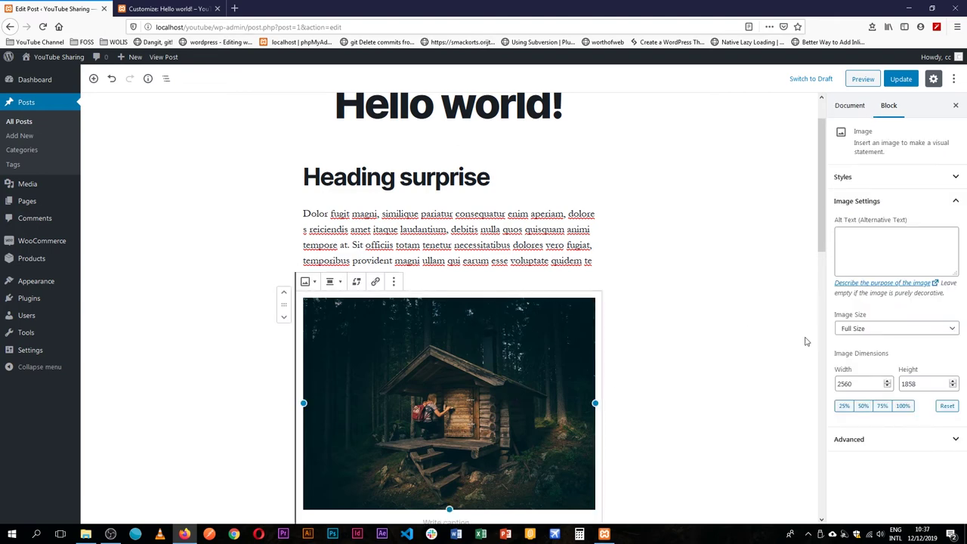
{"action": "left_click", "coordinate": [887, 329]}
{"action": "left_click", "coordinate": [865, 366]}
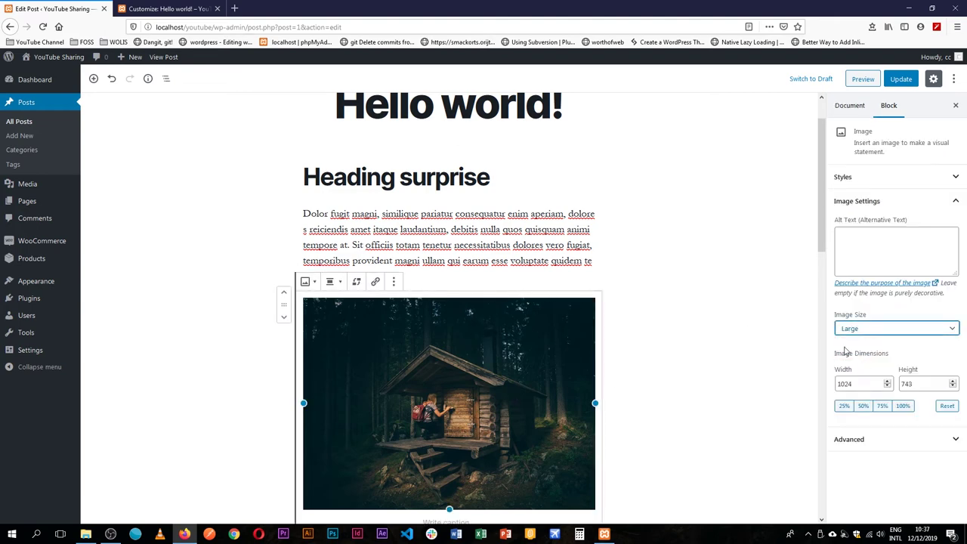
{"action": "left_click", "coordinate": [870, 330]}
{"action": "left_click", "coordinate": [850, 353]}
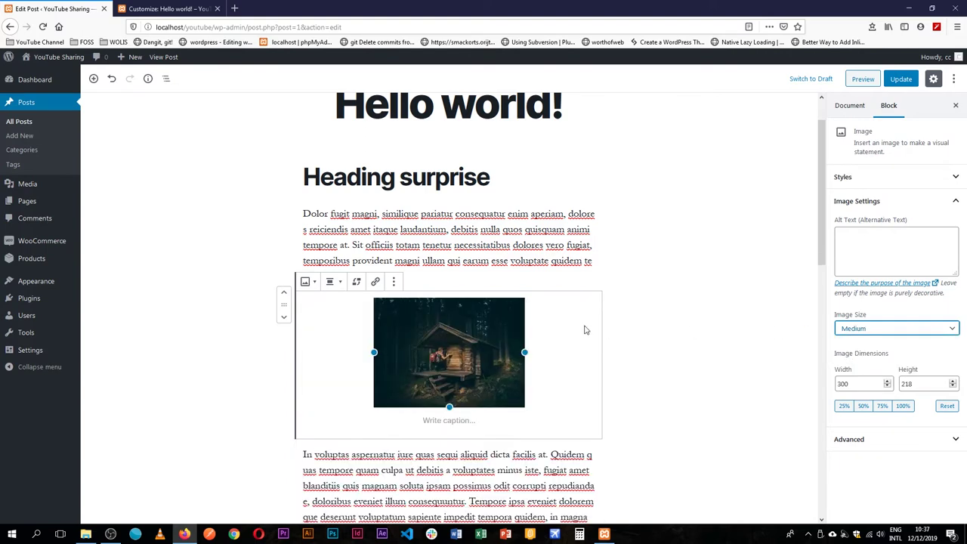
{"action": "left_click", "coordinate": [868, 330]}
{"action": "left_click", "coordinate": [854, 365]}
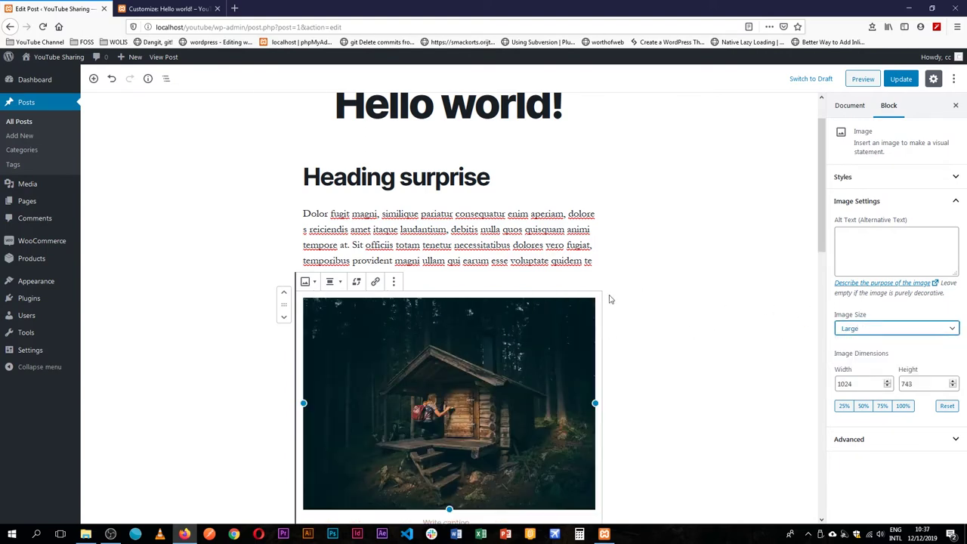
{"action": "left_click", "coordinate": [682, 341]}
- Enter "lady opening a cold cabin door" as the cabin image's alt text and collapse its image settings
{"action": "left_click", "coordinate": [603, 326]}
{"action": "left_click", "coordinate": [858, 235]}
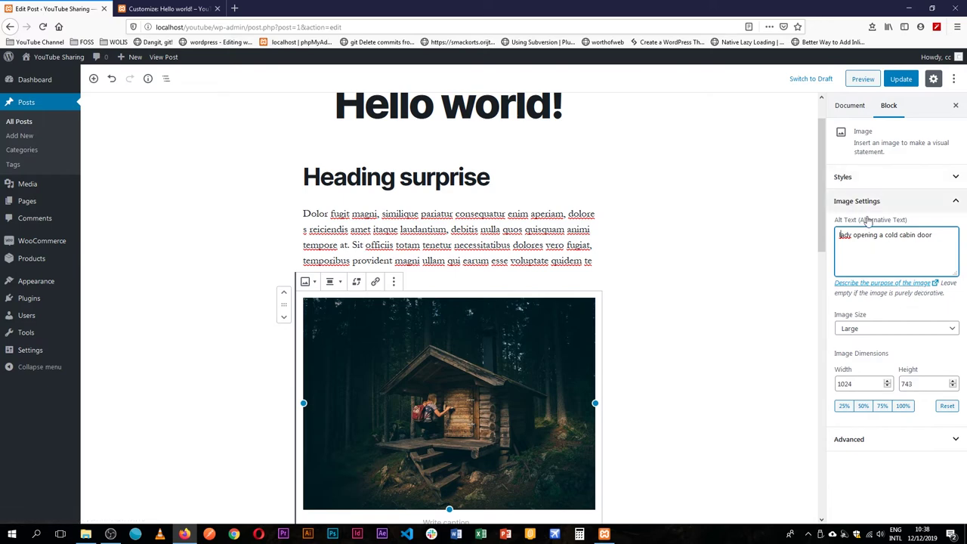
{"action": "left_click", "coordinate": [956, 201]}
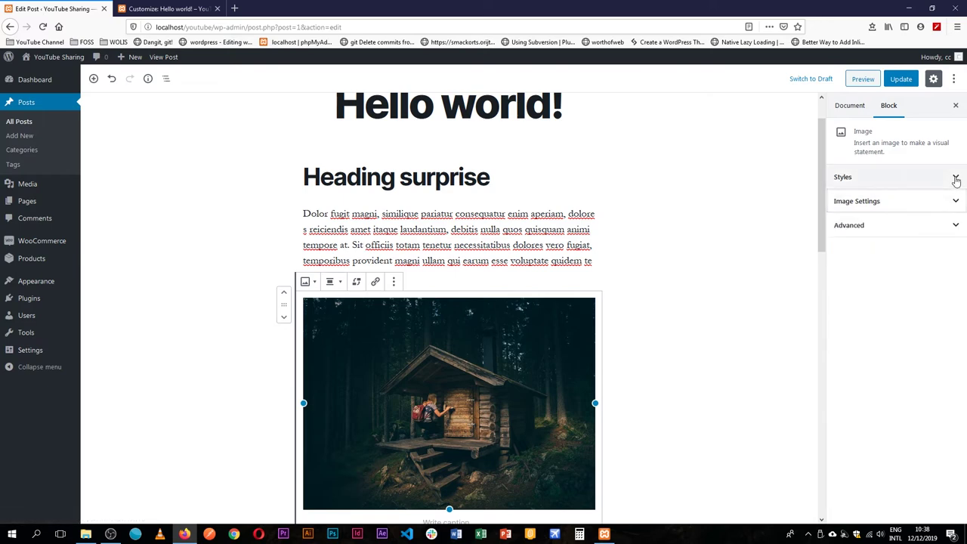
- Compare the Circle Mask and Default styles on the cabin image, finishing with Circle Mask applied
{"action": "left_click", "coordinate": [956, 178]}
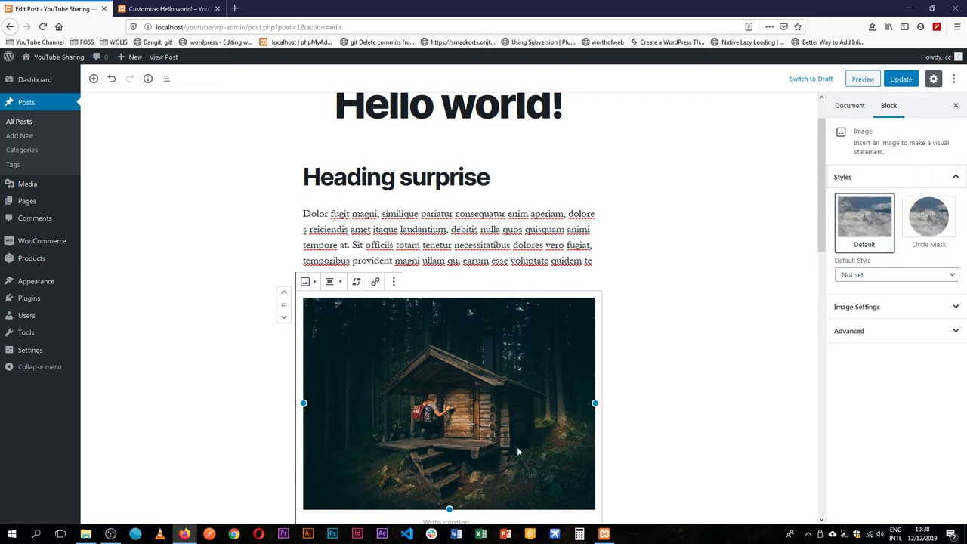
{"action": "left_click", "coordinate": [929, 220]}
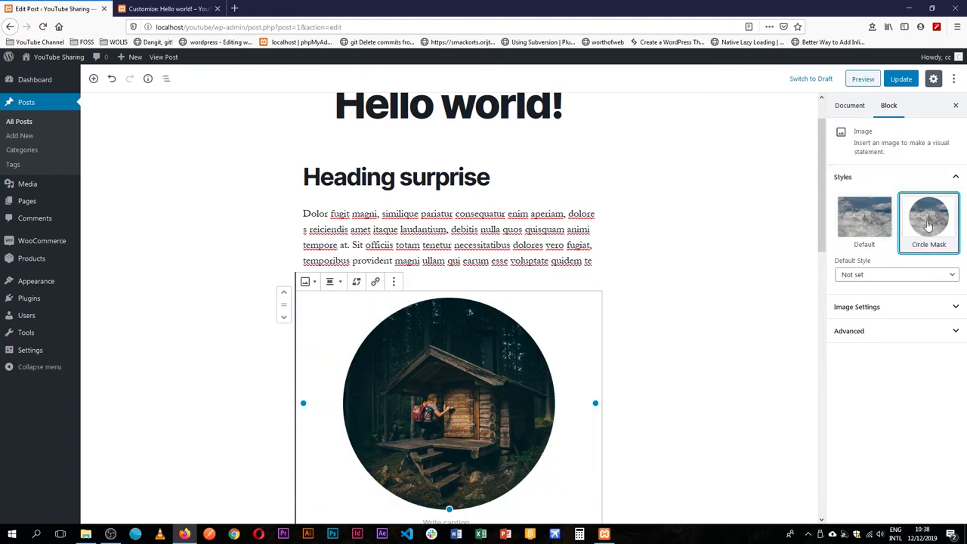
{"action": "left_click", "coordinate": [866, 225]}
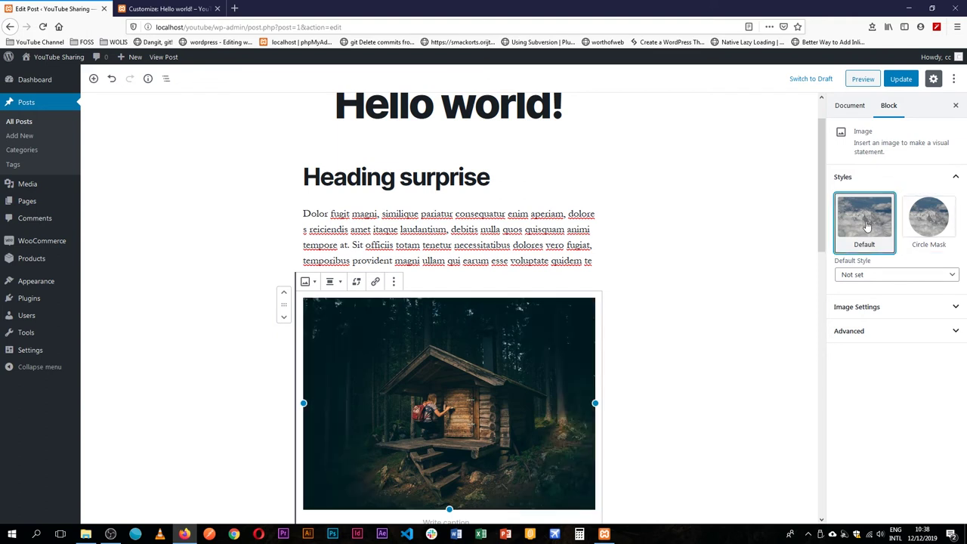
{"action": "left_click", "coordinate": [933, 223]}
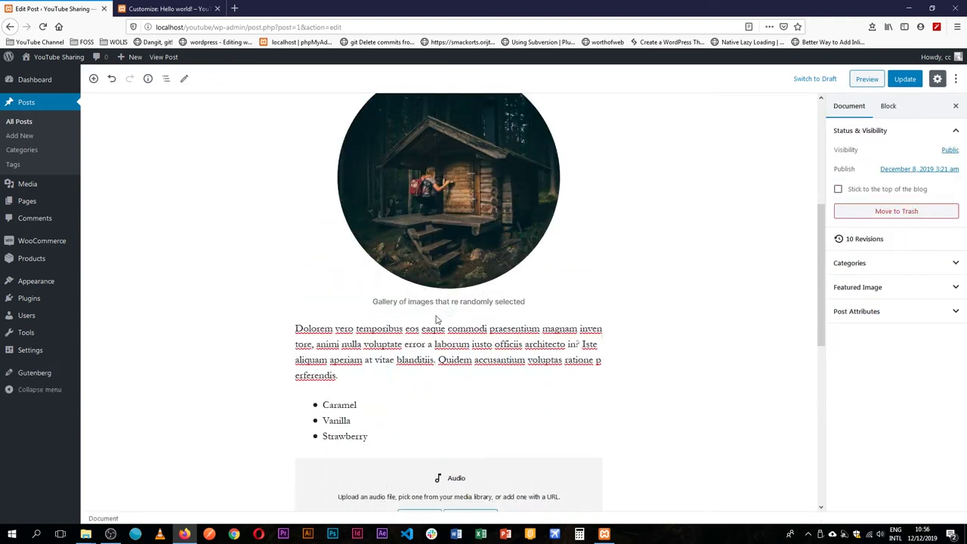
- Shorten the caption under the circular cabin image to "Image that re randomly selected"
{"action": "scroll", "coordinate": [382, 290], "scroll_direction": "up", "scroll_amount": 5}
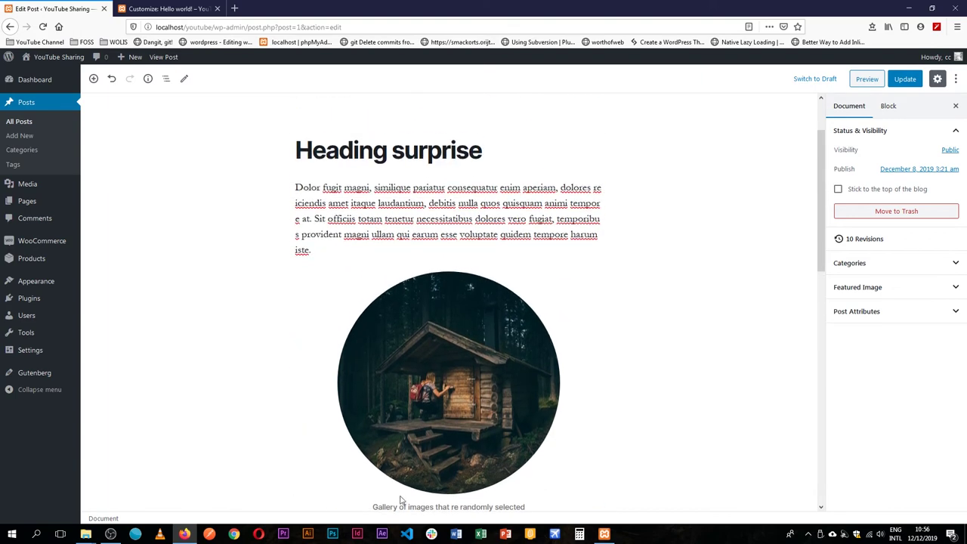
{"action": "scroll", "coordinate": [437, 408], "scroll_direction": "down", "scroll_amount": 3}
{"action": "left_click", "coordinate": [437, 404]}
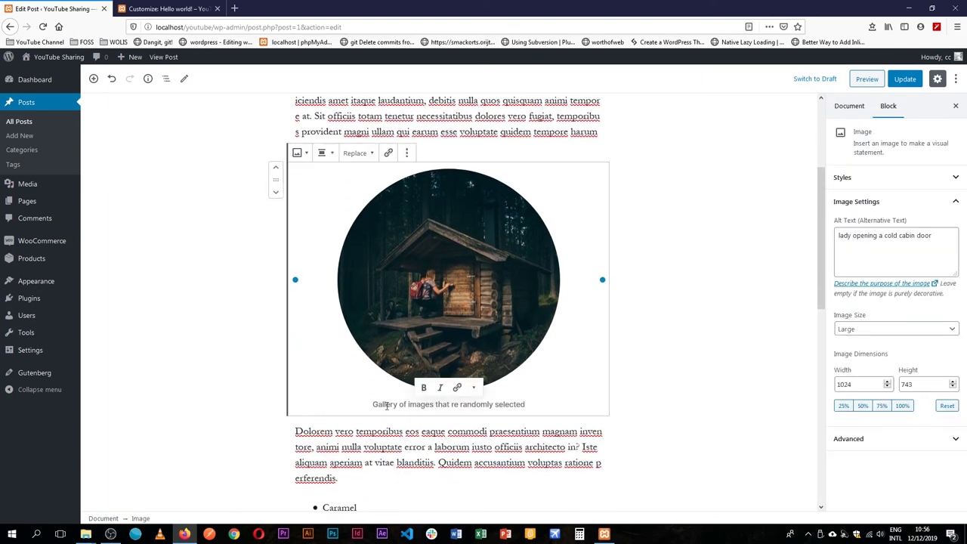
{"action": "left_click_drag", "start_coordinate": [410, 405], "coordinate": [341, 406]}
{"action": "key", "text": "Delete"}
{"action": "key", "text": "Delete"}
{"action": "type", "text": "I"}
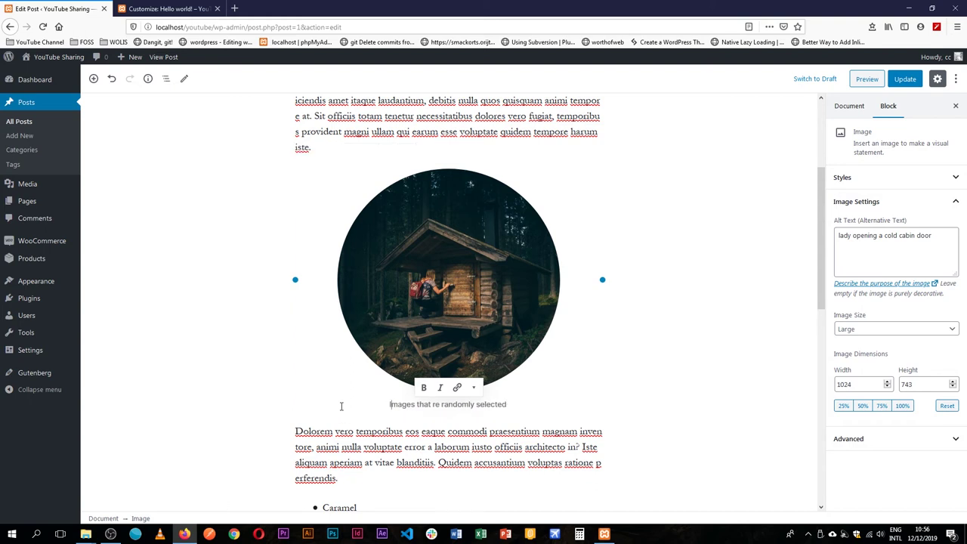
{"action": "left_click_drag", "start_coordinate": [416, 402], "coordinate": [412, 404]}
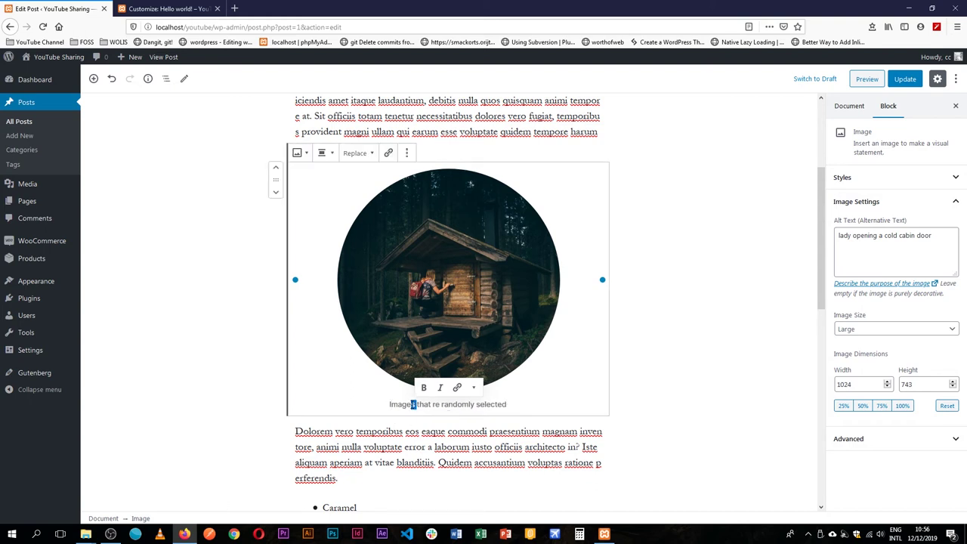
{"action": "key", "text": "BackSpace"}
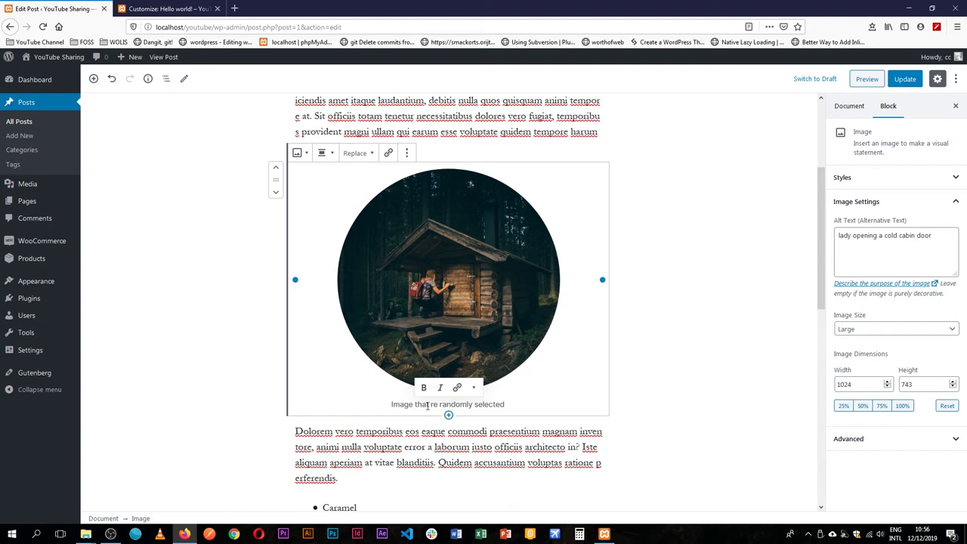
- Make the whole cabin image caption bold and italic, look at its link and extra formatting options, and deselect the image
{"action": "triple_click", "coordinate": [423, 404]}
{"action": "left_click", "coordinate": [424, 388]}
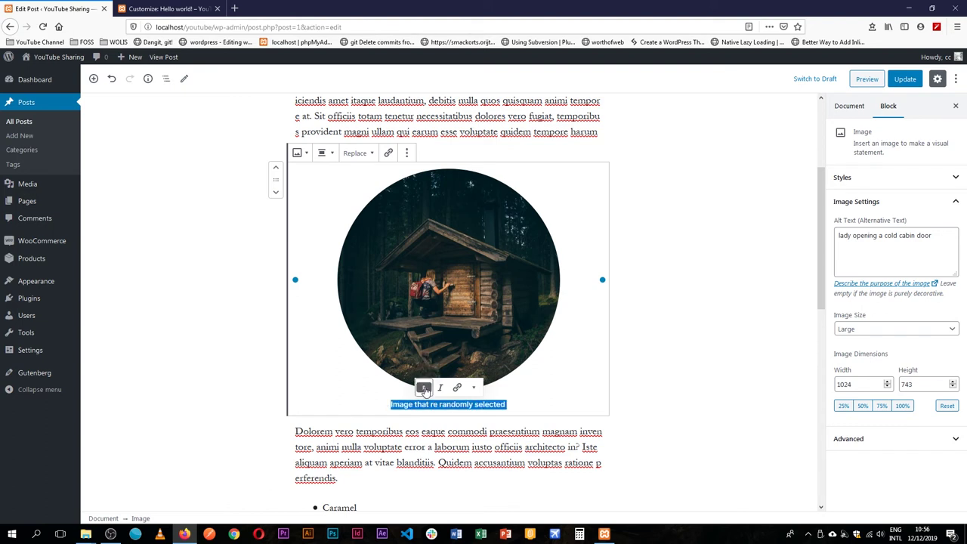
{"action": "left_click", "coordinate": [440, 388]}
{"action": "left_click", "coordinate": [457, 387]}
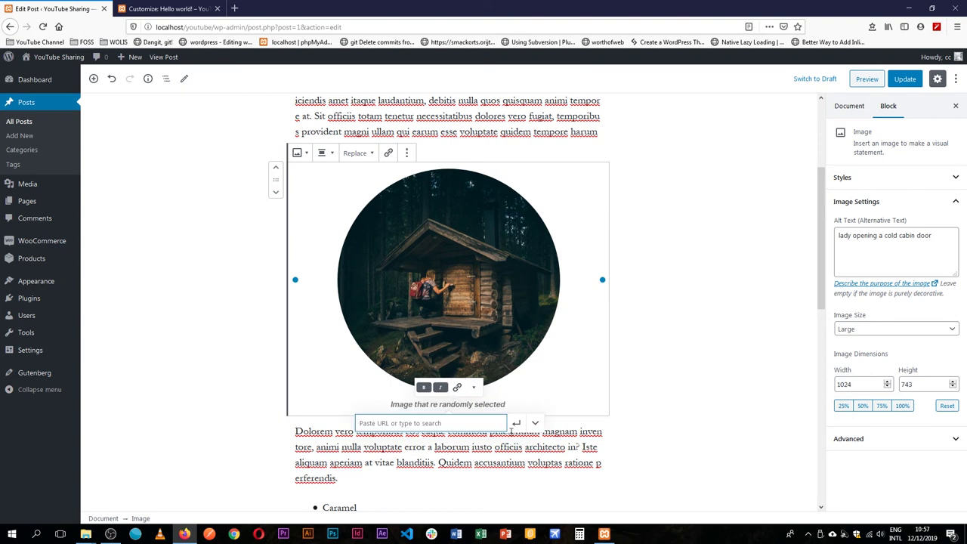
{"action": "left_click", "coordinate": [473, 388]}
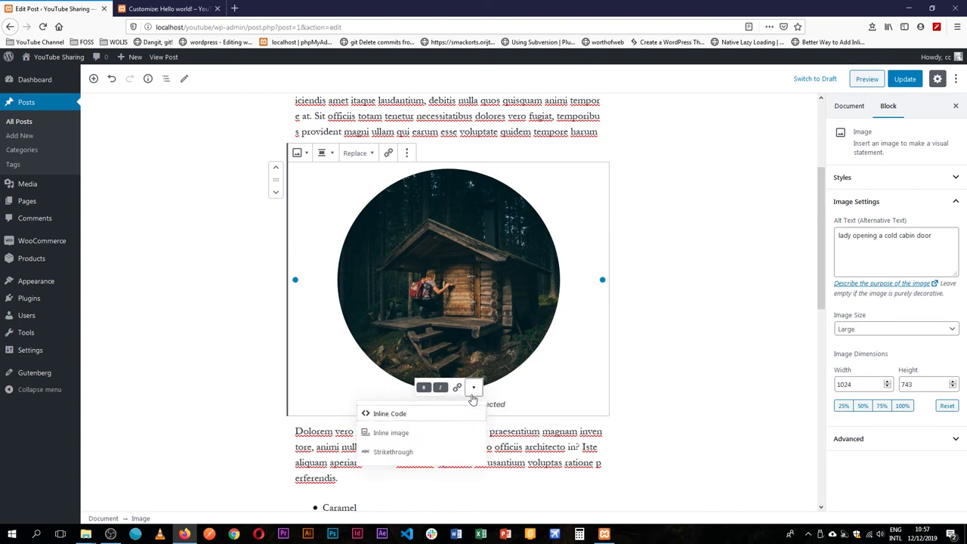
{"action": "left_click", "coordinate": [639, 442]}
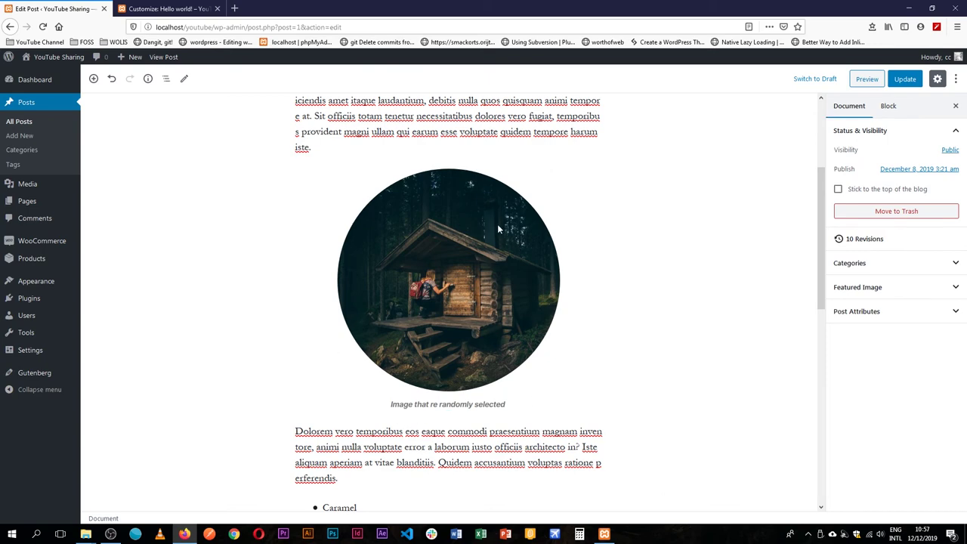
- Review the circular cabin image within the post and expand the image block's style settings
{"action": "scroll", "coordinate": [585, 354], "scroll_direction": "up", "scroll_amount": 2}
{"action": "left_click", "coordinate": [437, 383]}
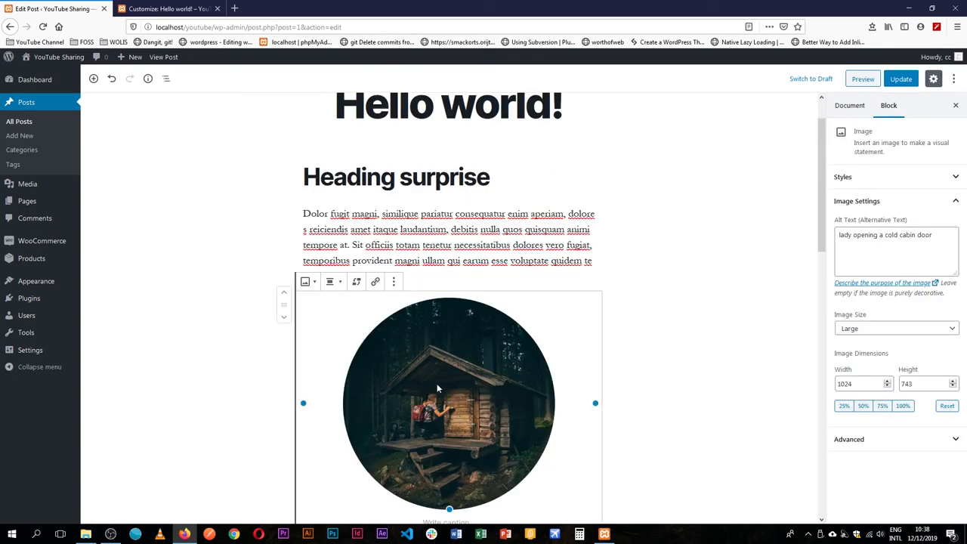
{"action": "scroll", "coordinate": [654, 279], "scroll_direction": "down", "scroll_amount": 4}
{"action": "scroll", "coordinate": [654, 280], "scroll_direction": "up", "scroll_amount": 5}
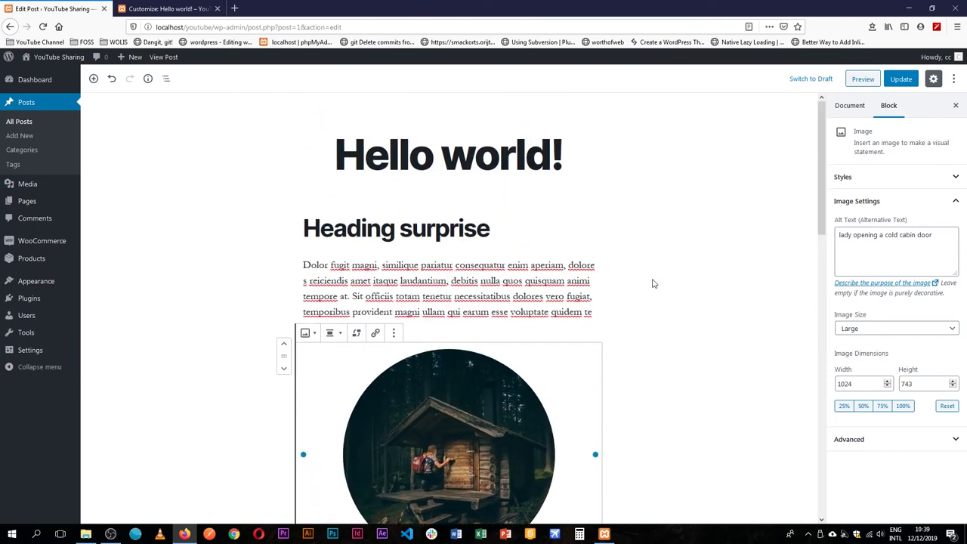
{"action": "scroll", "coordinate": [731, 380], "scroll_direction": "down", "scroll_amount": 2}
{"action": "left_click", "coordinate": [731, 388]}
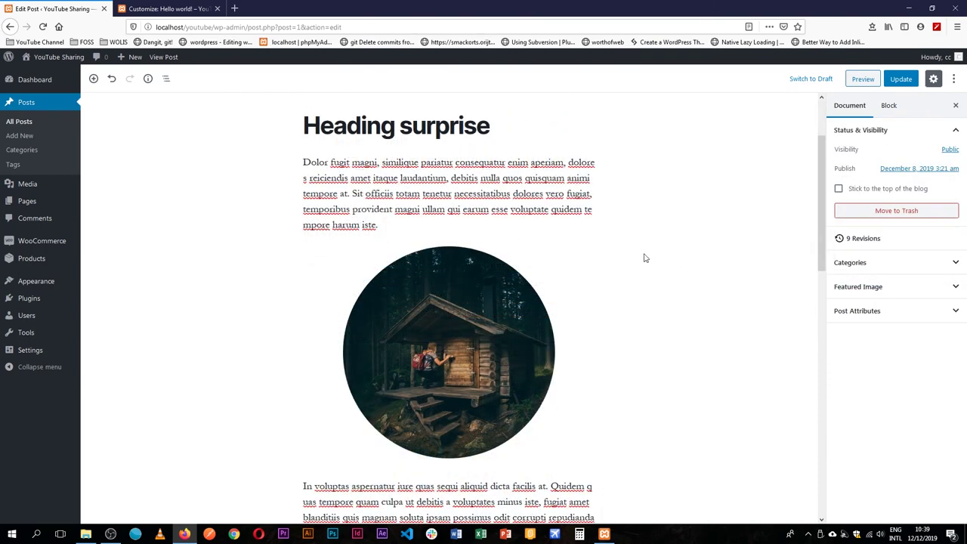
{"action": "left_click", "coordinate": [456, 327]}
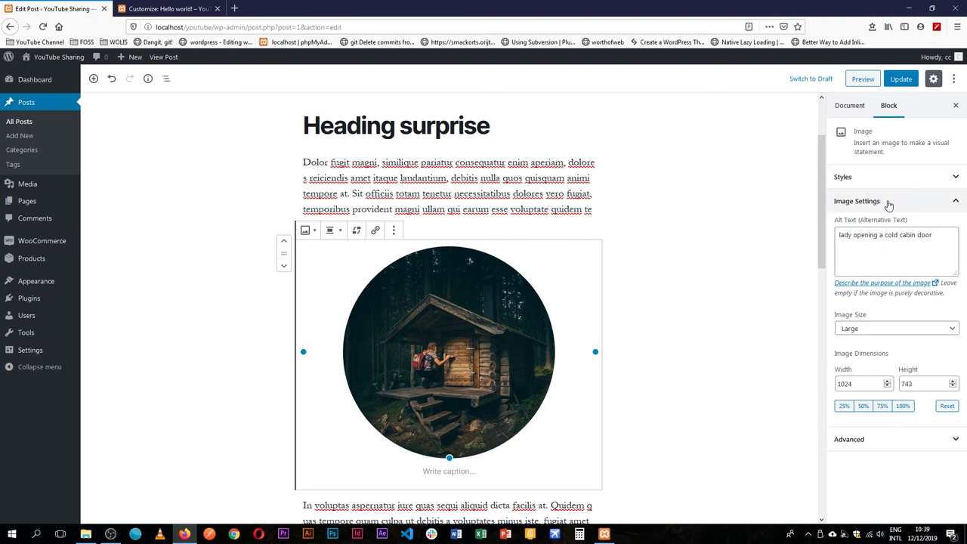
{"action": "left_click", "coordinate": [911, 178]}
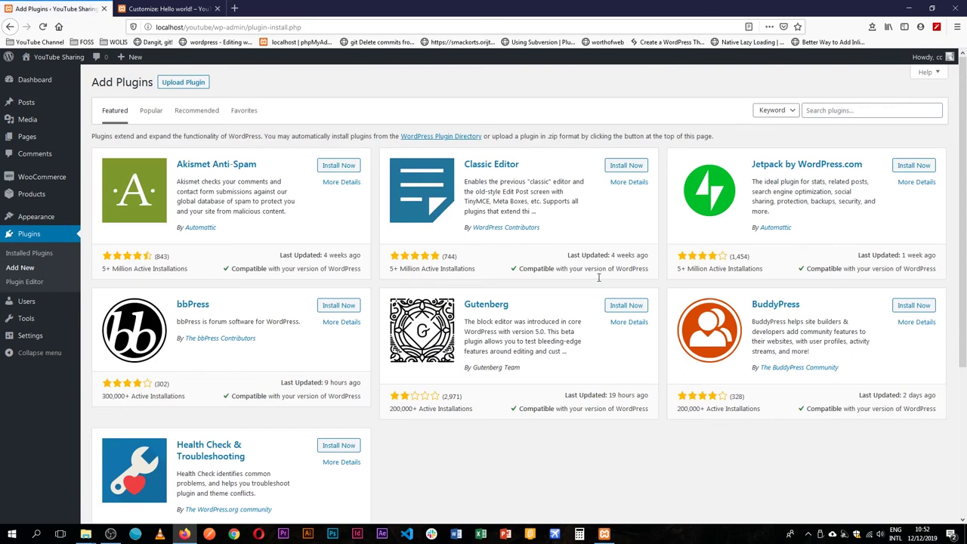
- Install the Gutenberg plugin from the featured plugins
{"action": "left_click", "coordinate": [633, 305]}
{"action": "left_click", "coordinate": [636, 396]}
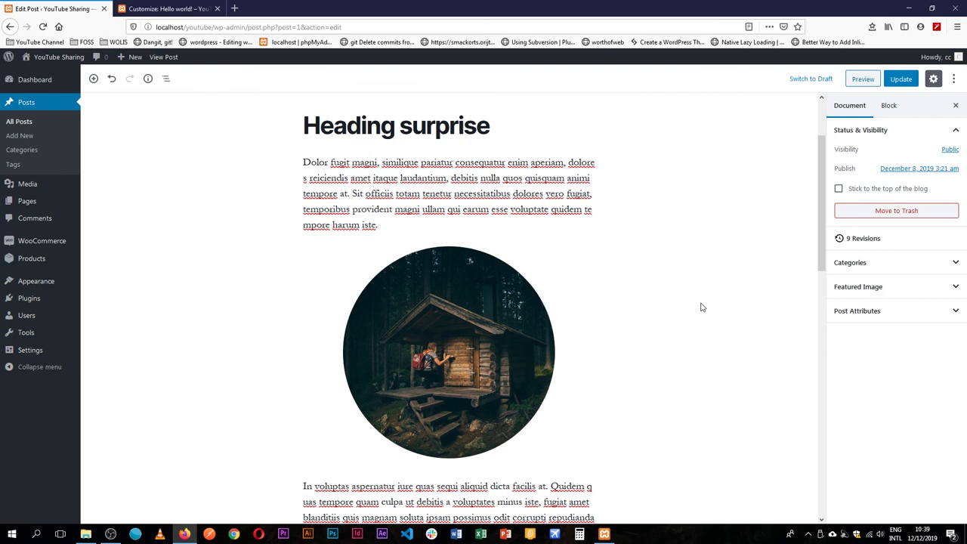
- Preview the Gallery block among the blocks available to insert, without adding it to the post
{"action": "left_click", "coordinate": [94, 78]}
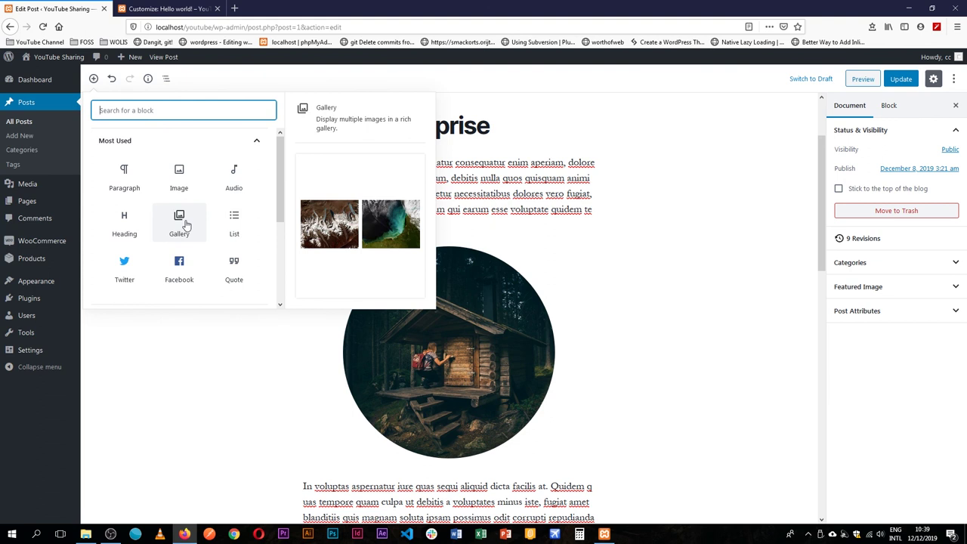
{"action": "left_click", "coordinate": [672, 290]}
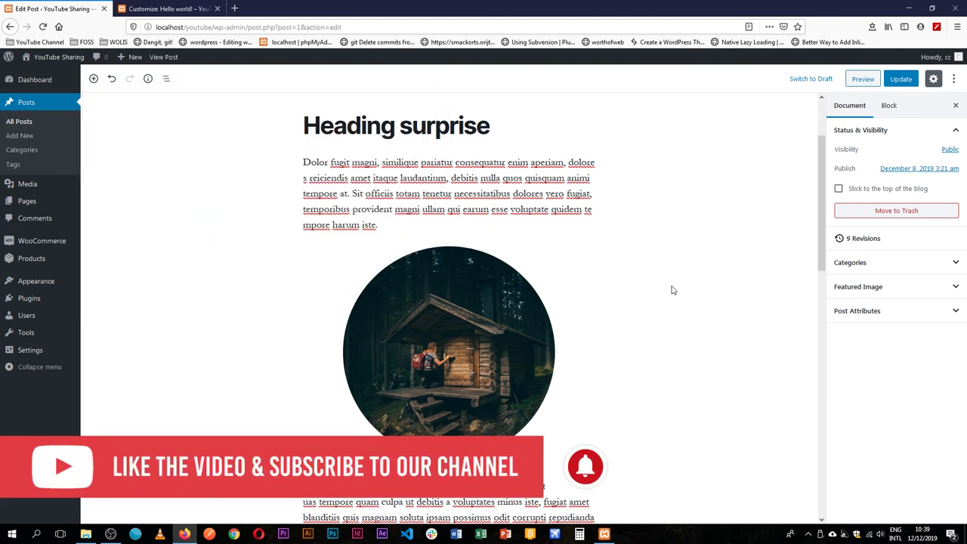